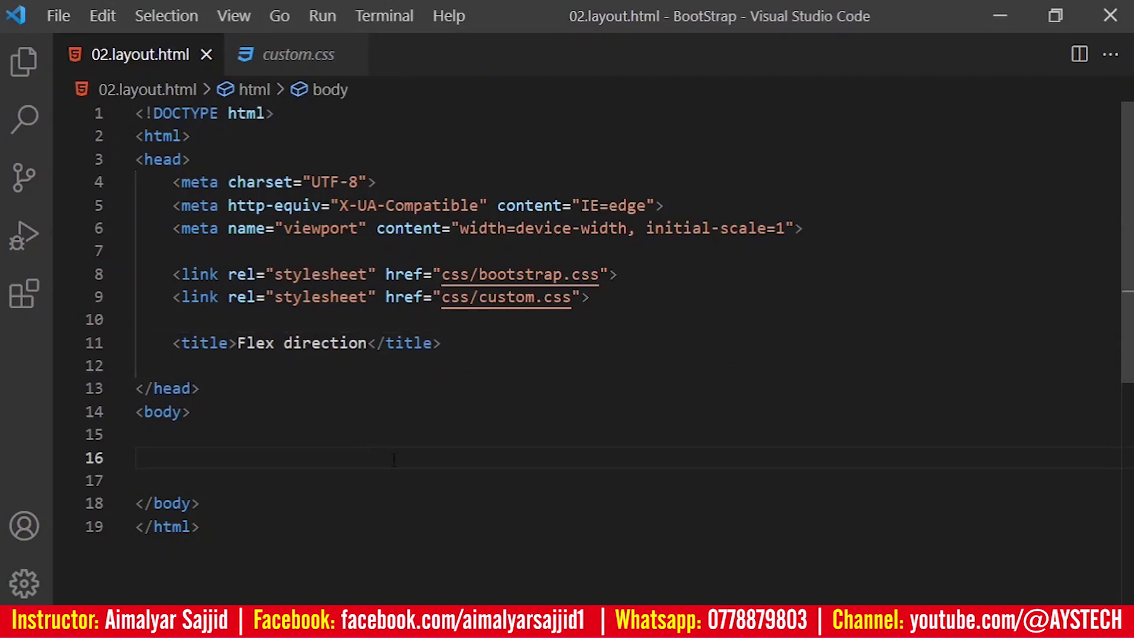
{"action": "scroll", "coordinate": [395, 461], "scroll_direction": "down", "scroll_amount": 2}
Use Emmet to build a 'container red' div in the body that wraps a 'row blue' div
{"action": "key", "text": "Tab"}
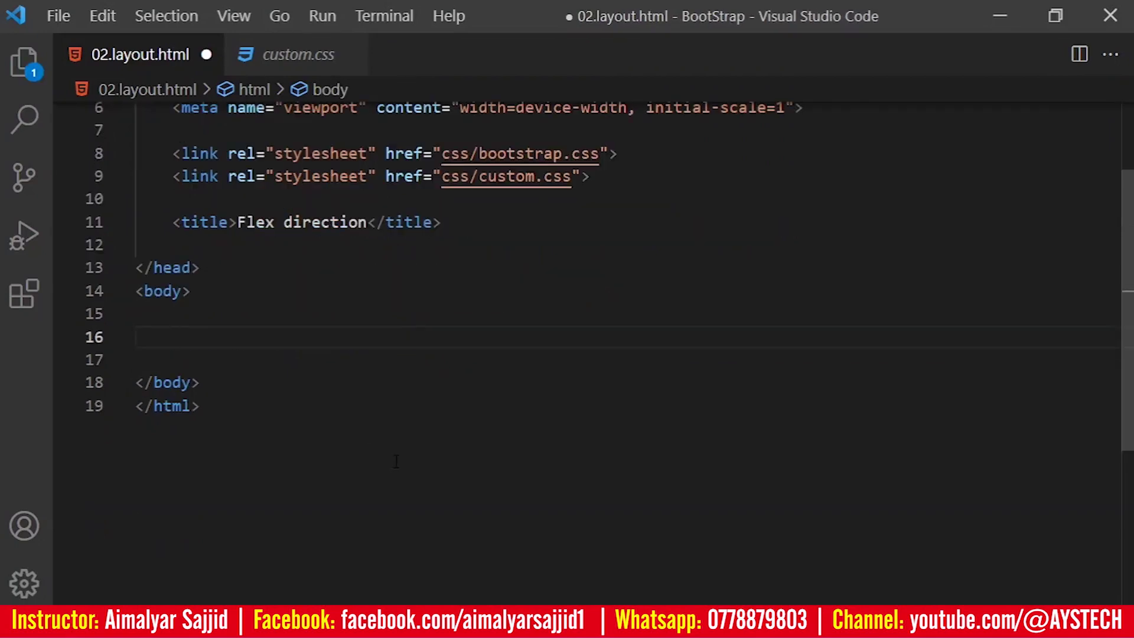
{"action": "type", "text": "div."}
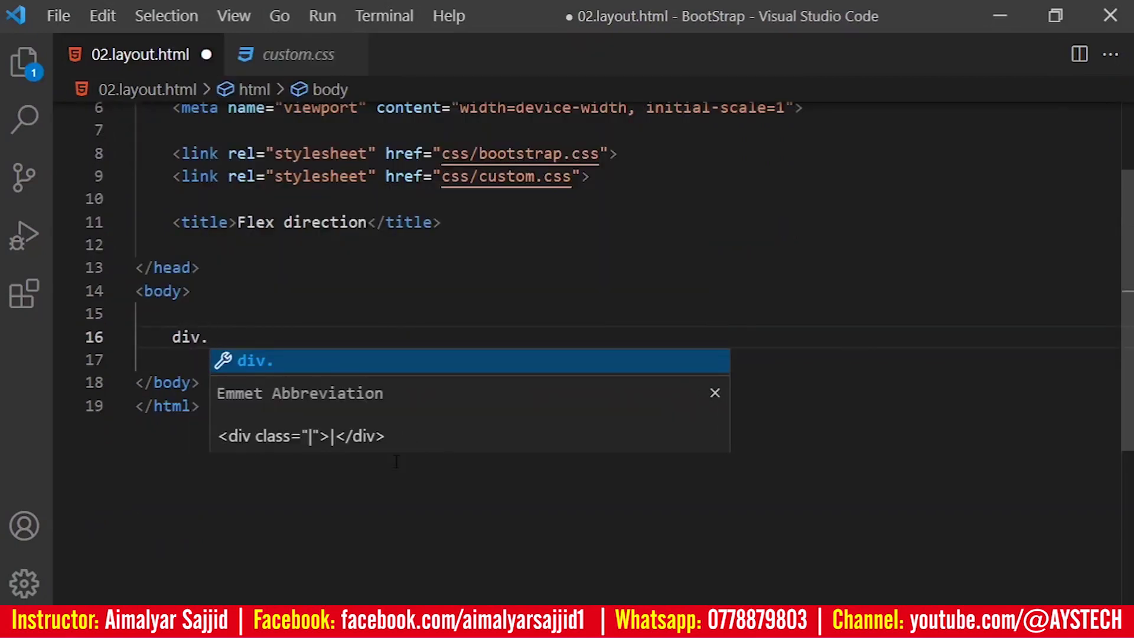
{"action": "type", "text": "continer"}
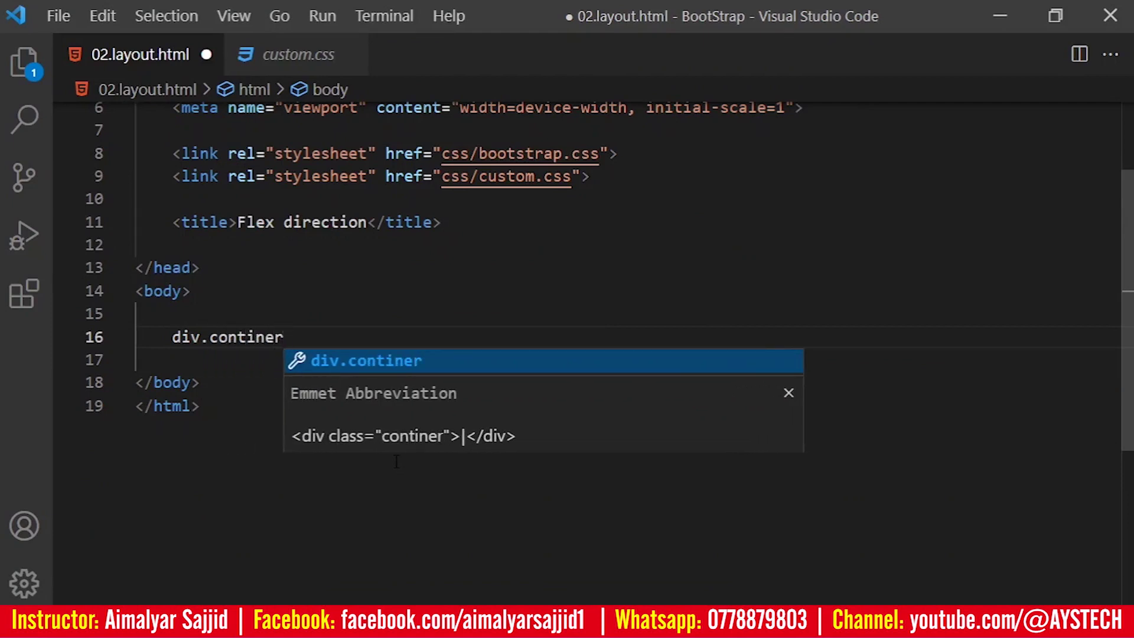
{"action": "key", "text": "BackSpace"}
{"action": "key", "text": "BackSpace"}
{"action": "key", "text": "BackSpace"}
{"action": "key", "text": "BackSpace"}
{"action": "type", "text": "ainer"}
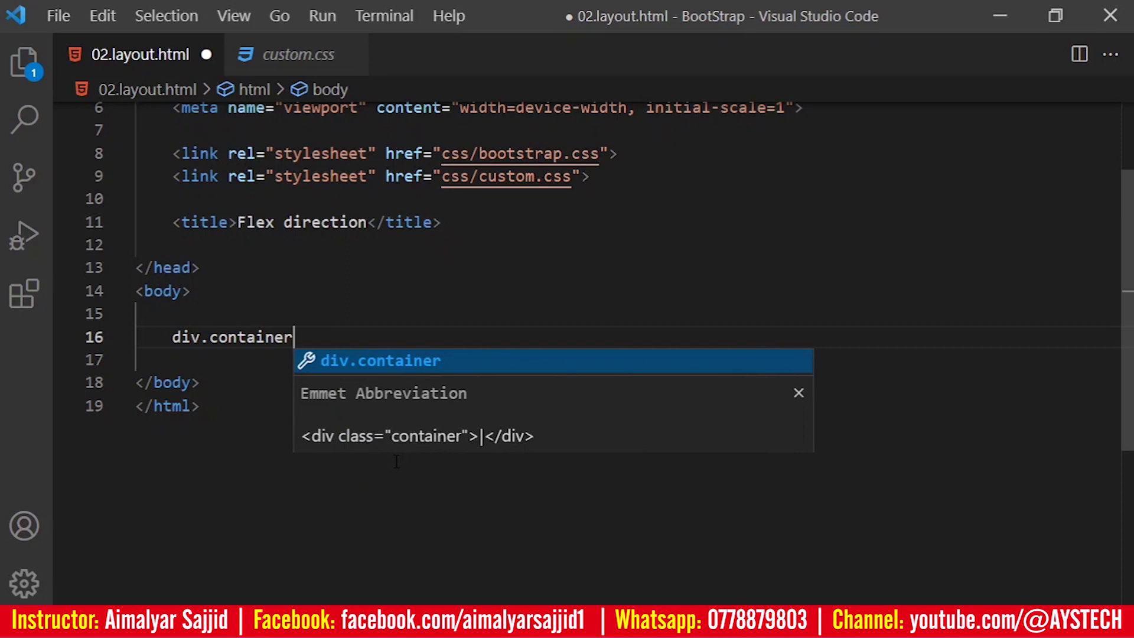
{"action": "type", "text": "r"}
{"action": "key", "text": "BackSpace"}
{"action": "key", "text": "BackSpace"}
{"action": "key", "text": "BackSpace"}
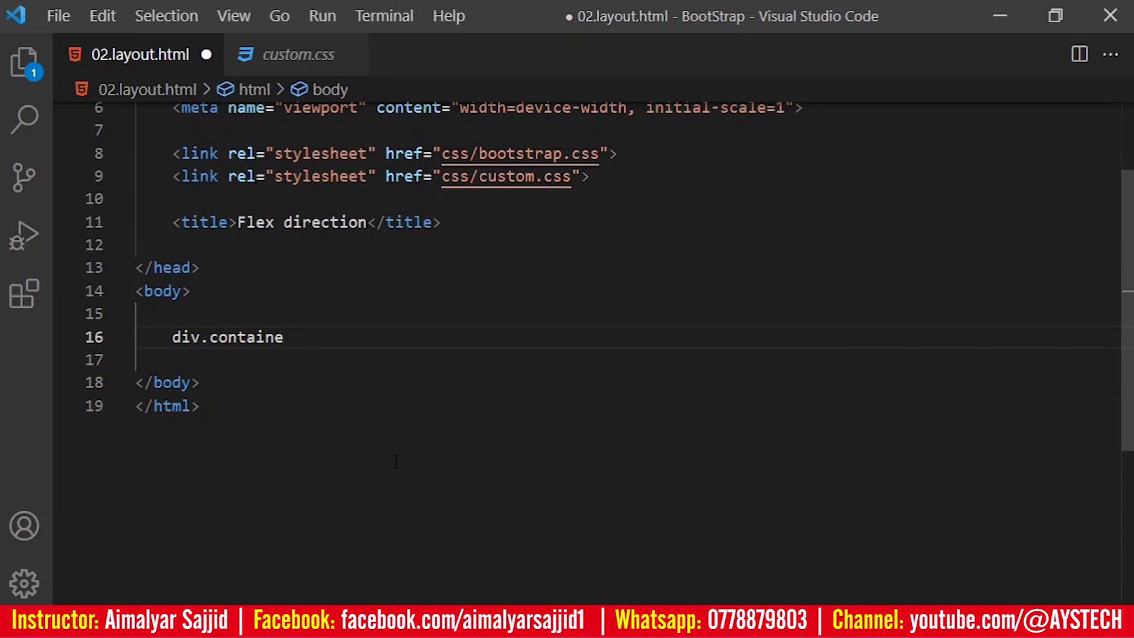
{"action": "type", "text": "r.rd"}
{"action": "key", "text": "Tab"}
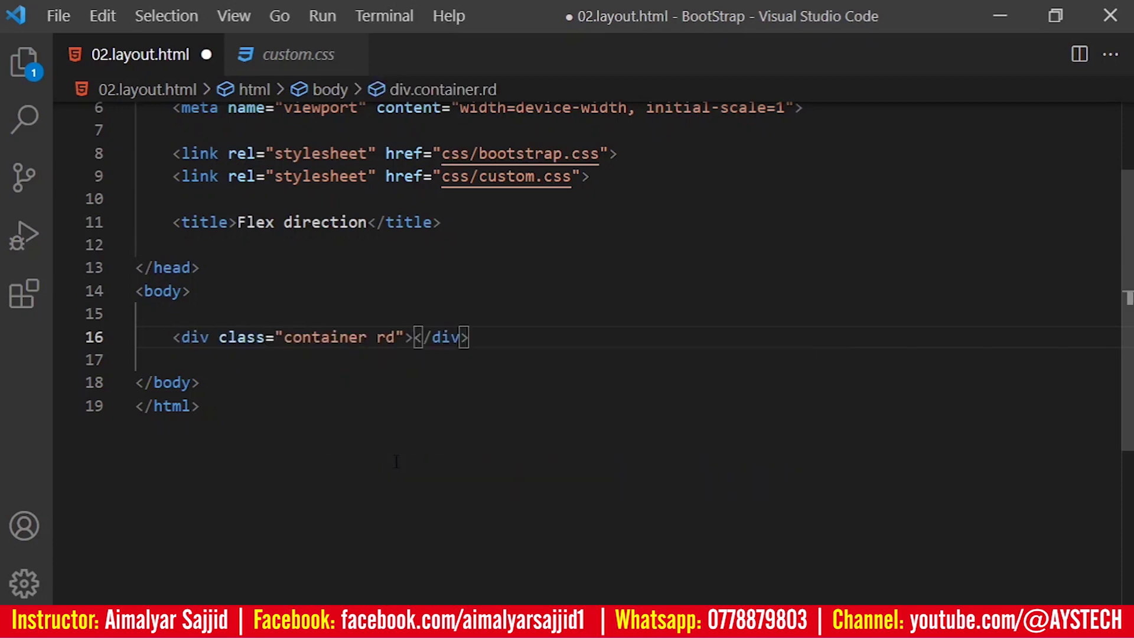
{"action": "key", "text": "Left"}
{"action": "key", "text": "Left"}
{"action": "key", "text": "Left"}
{"action": "type", "text": "e"}
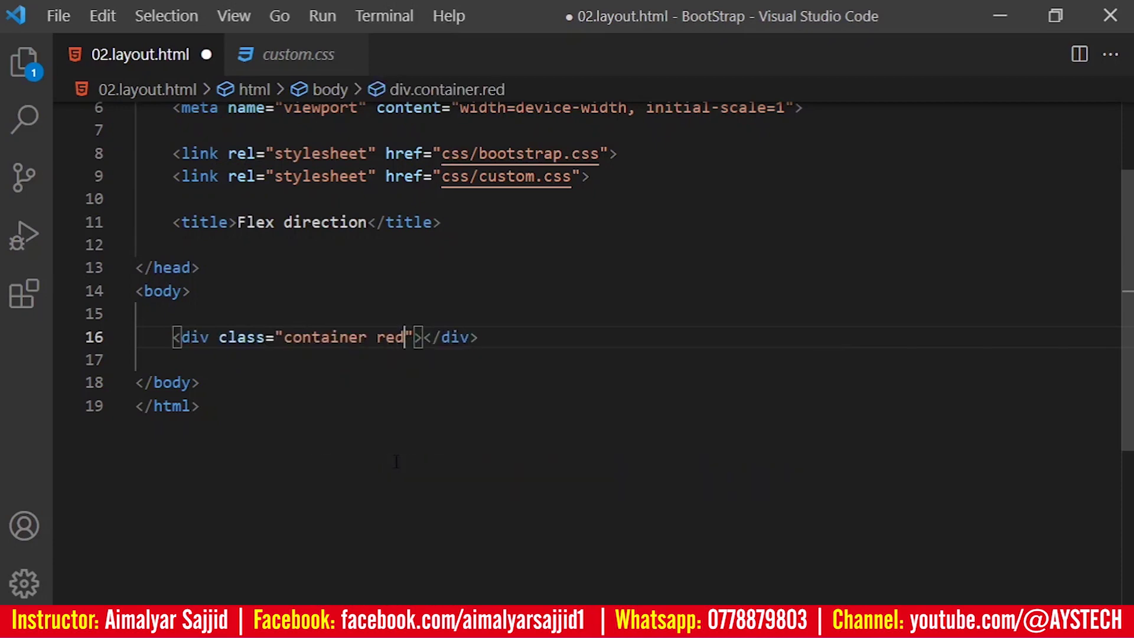
{"action": "key", "text": "Right"}
{"action": "key", "text": "Right"}
{"action": "key", "text": "Return"}
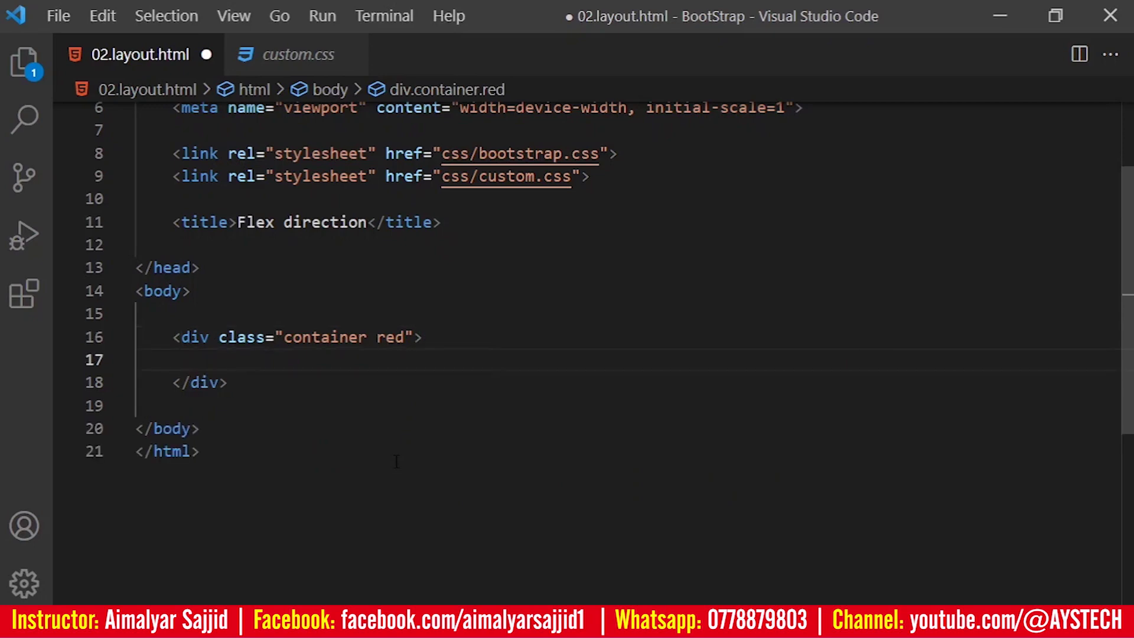
{"action": "type", "text": "div"}
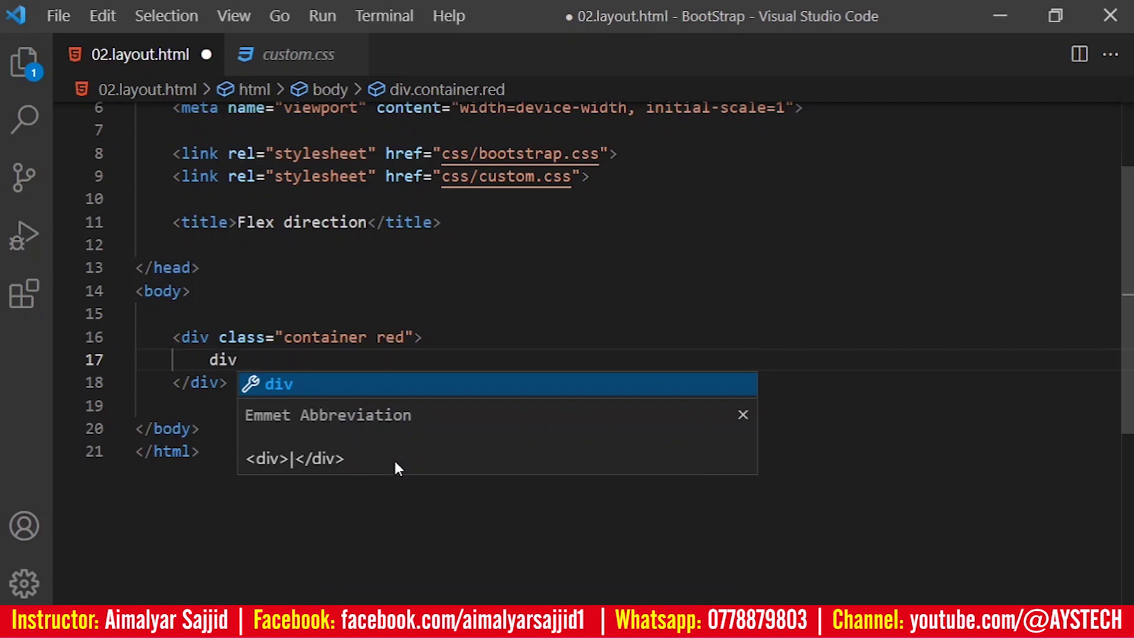
{"action": "type", "text": ".row"}
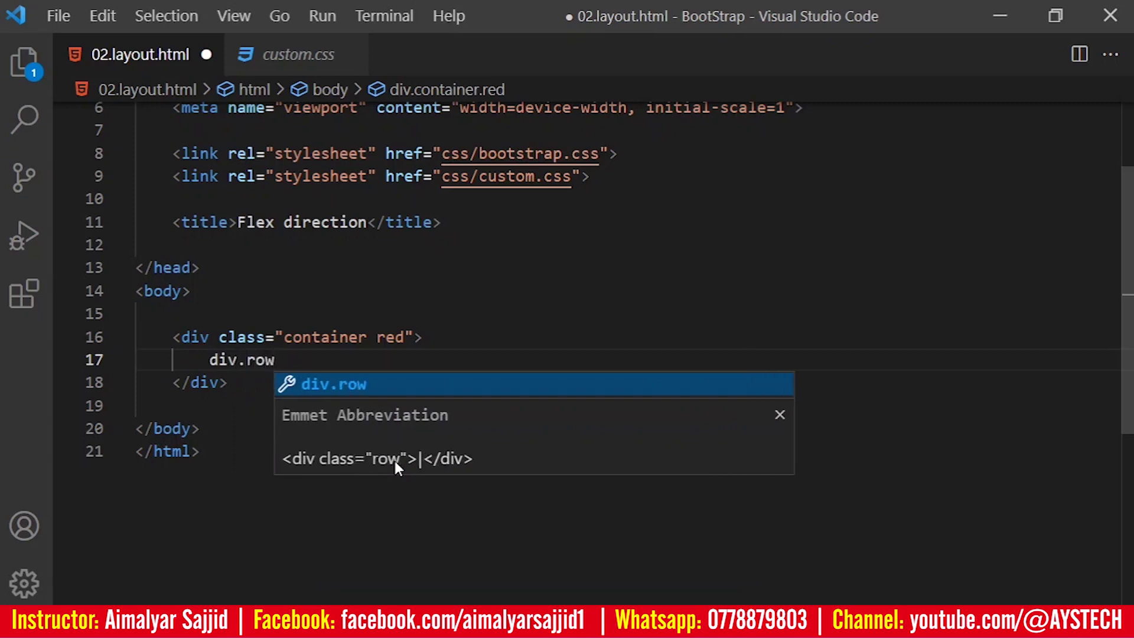
{"action": "type", "text": ".b"}
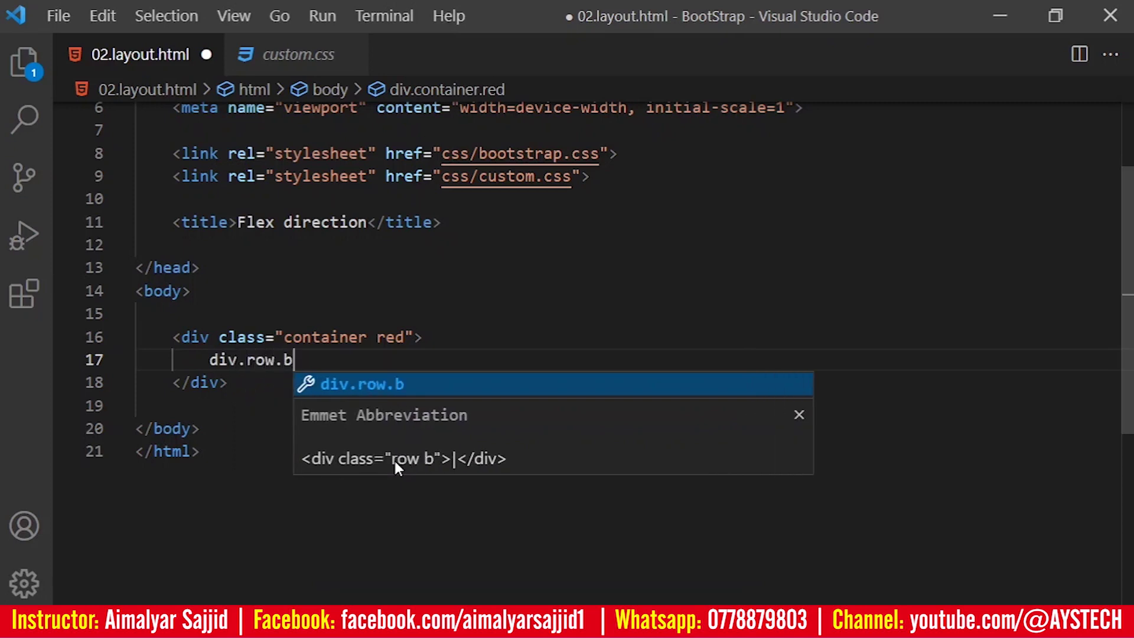
{"action": "type", "text": "lue"}
{"action": "key", "text": "Return"}
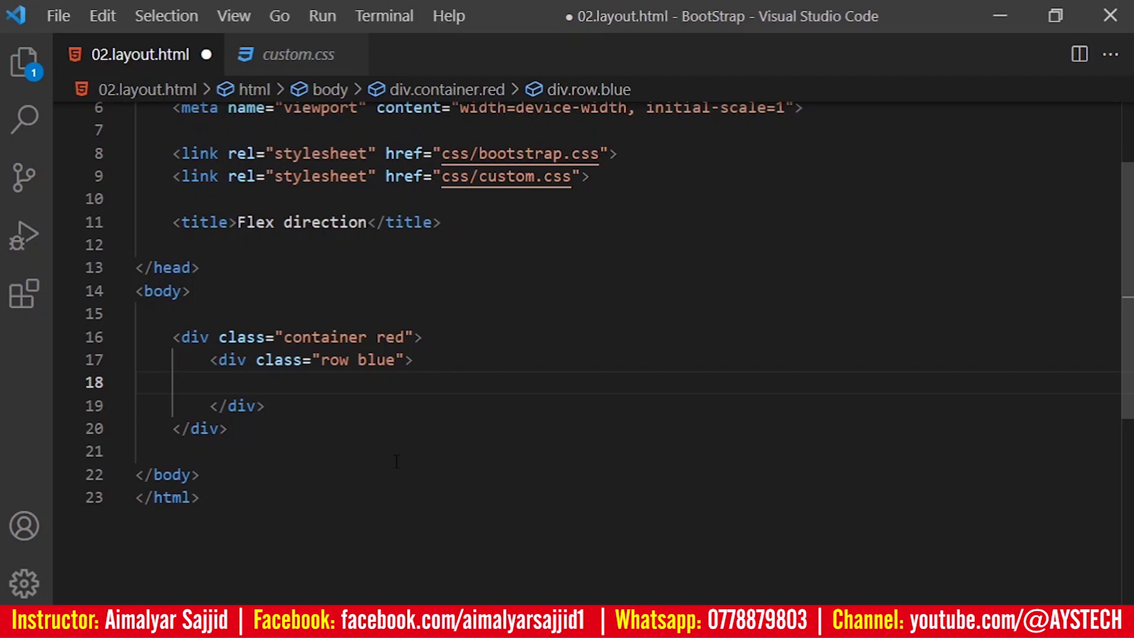
{"action": "type", "text": "div."}
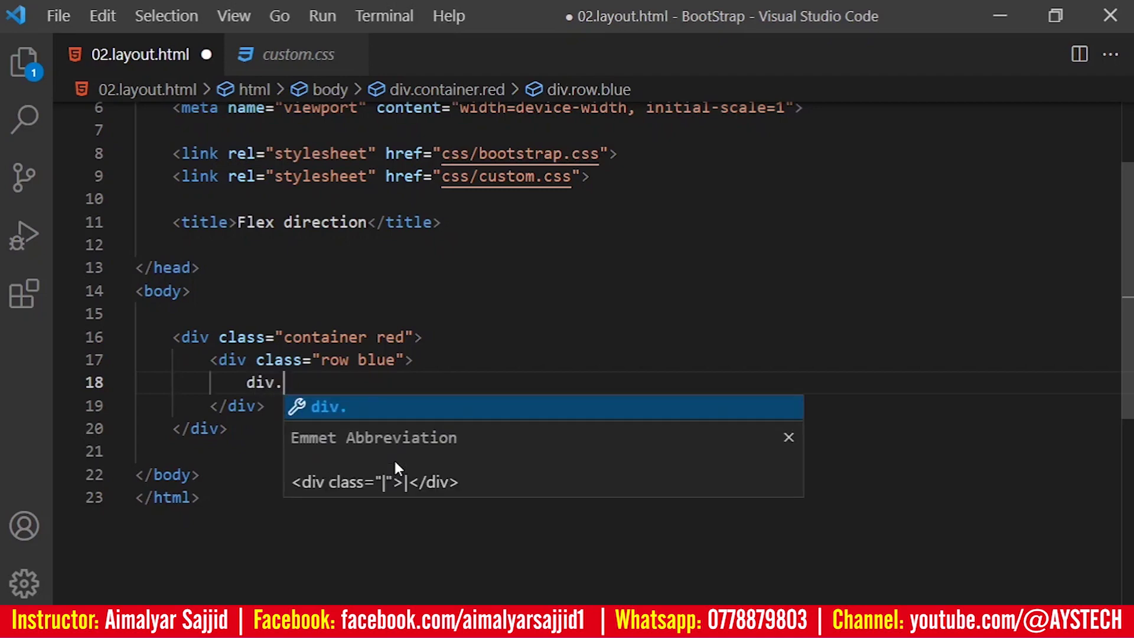
{"action": "type", "text": "col-md"}
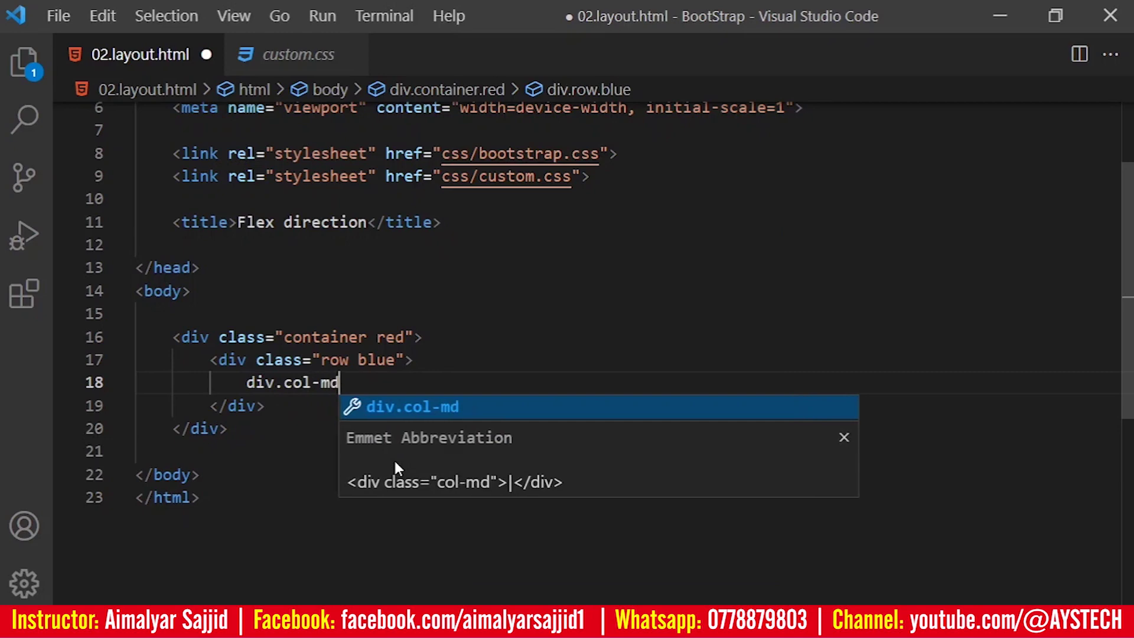
{"action": "type", "text": "-"}
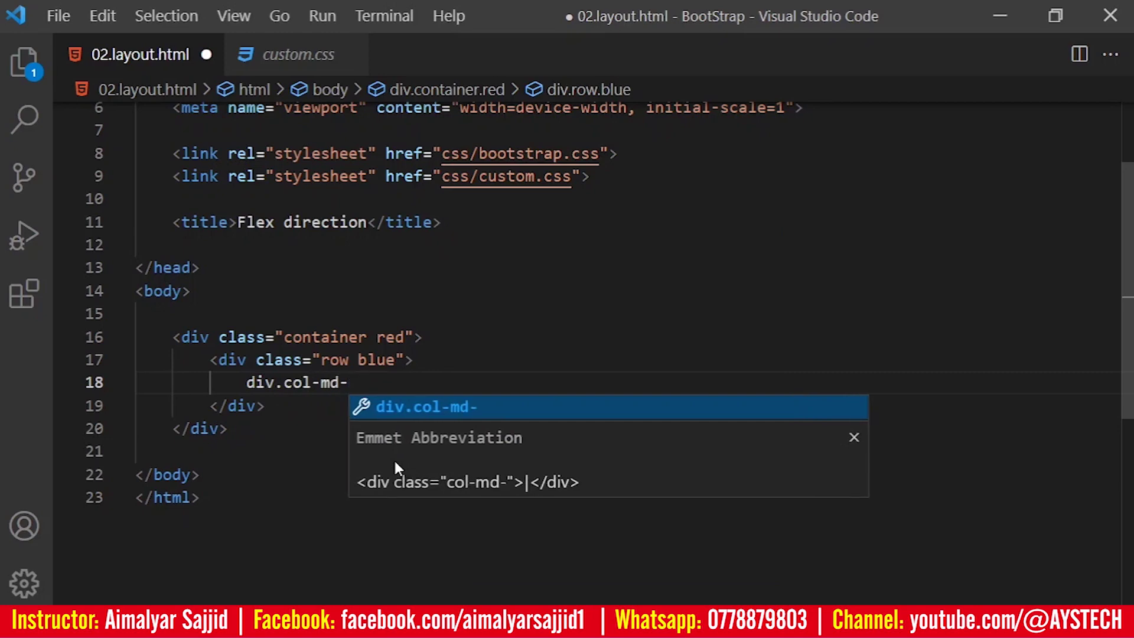
{"action": "type", "text": "3"}
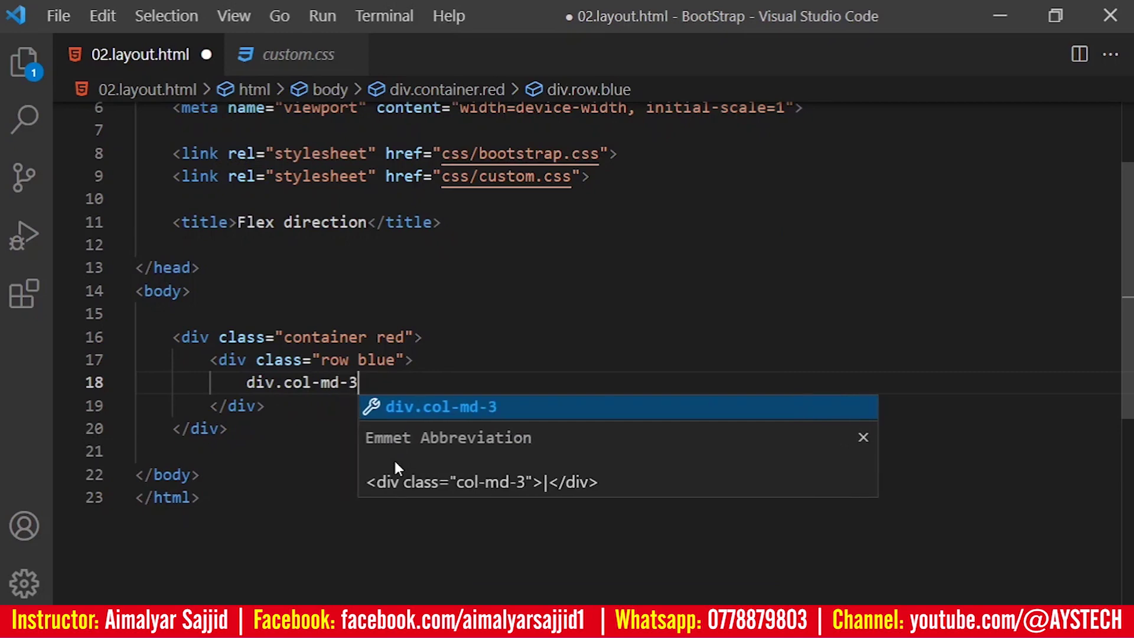
Add col-md-3 columns labelled Col 1, Col 2 and Col 3 inside the blue row
{"action": "key", "text": "Tab"}
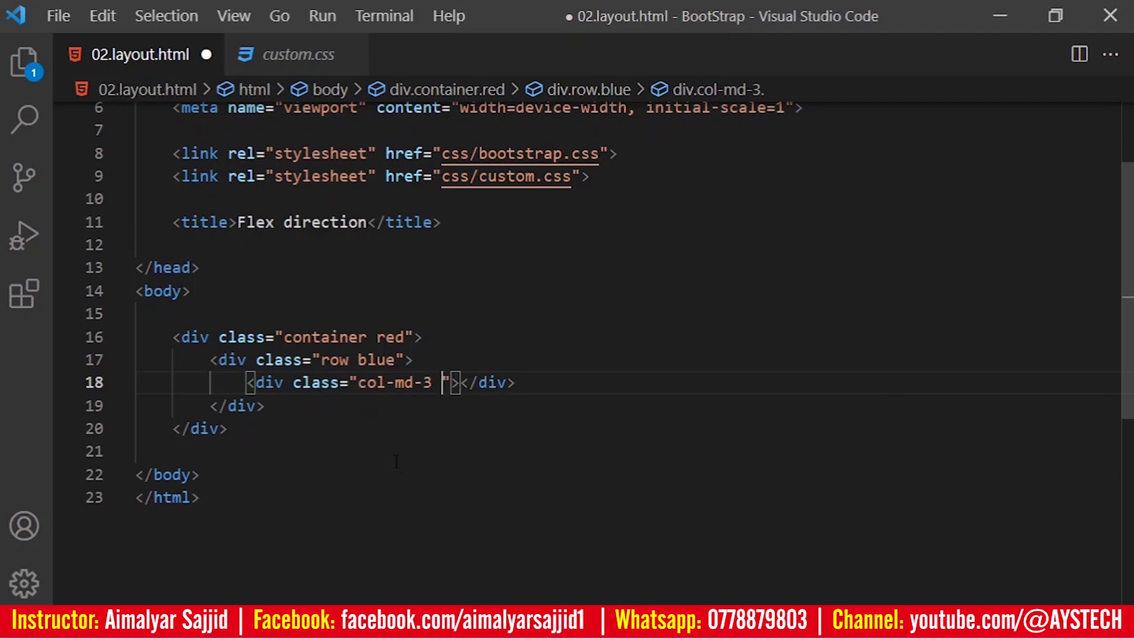
{"action": "type", "text": "f"}
{"action": "key", "text": "Right"}
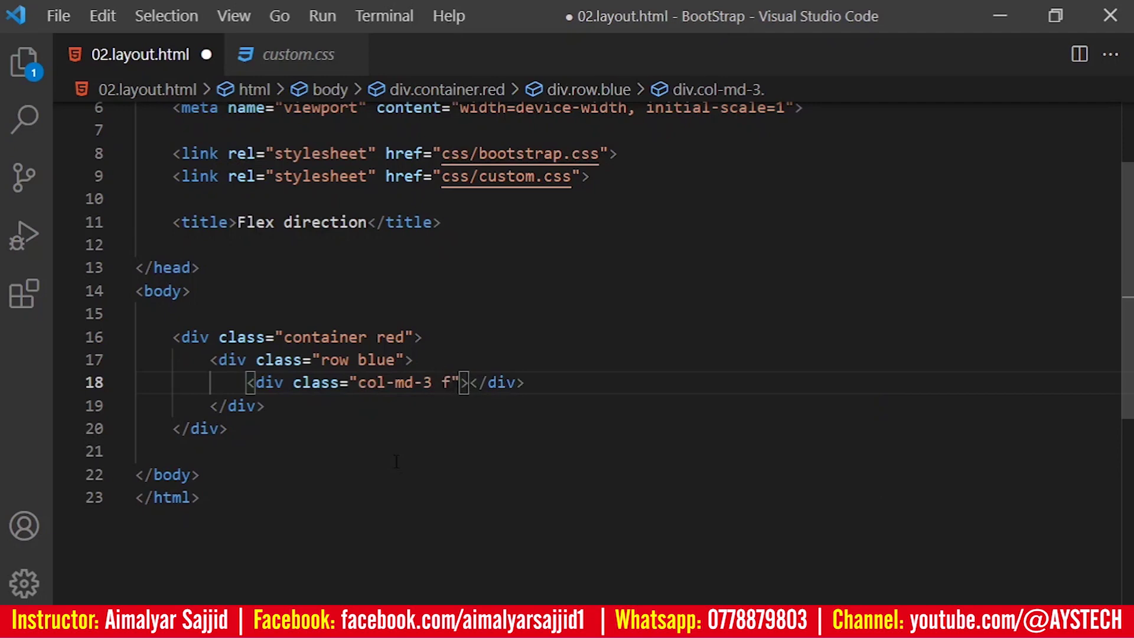
{"action": "key", "text": "Right"}
{"action": "type", "text": "Col "}
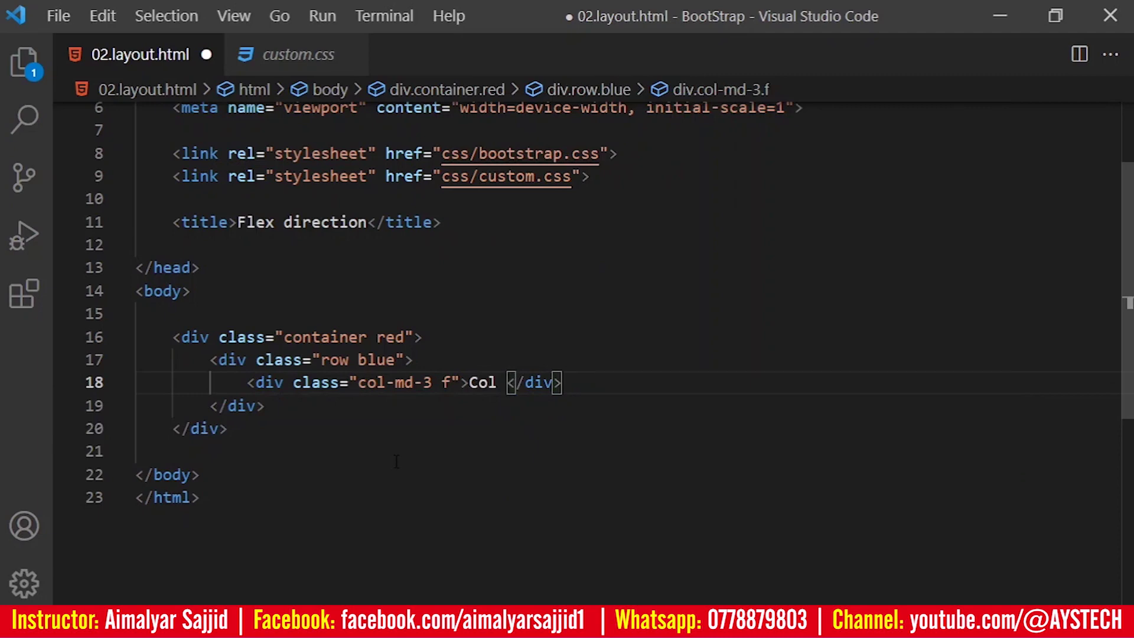
{"action": "type", "text": "1"}
{"action": "key", "text": "shift+alt+Down"}
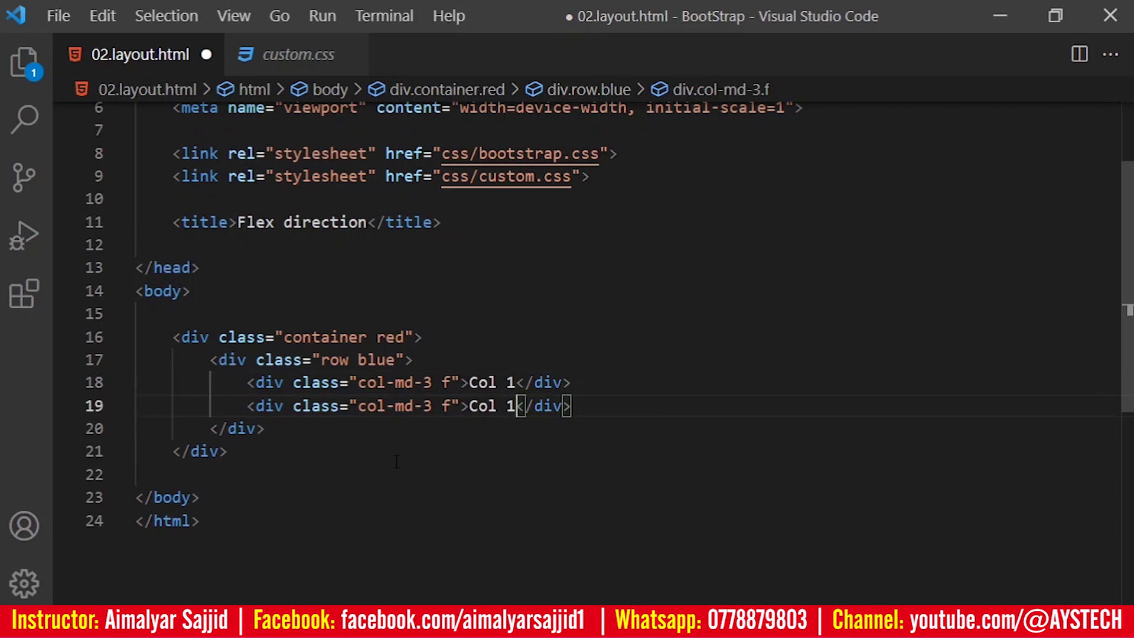
{"action": "key", "text": "BackSpace"}
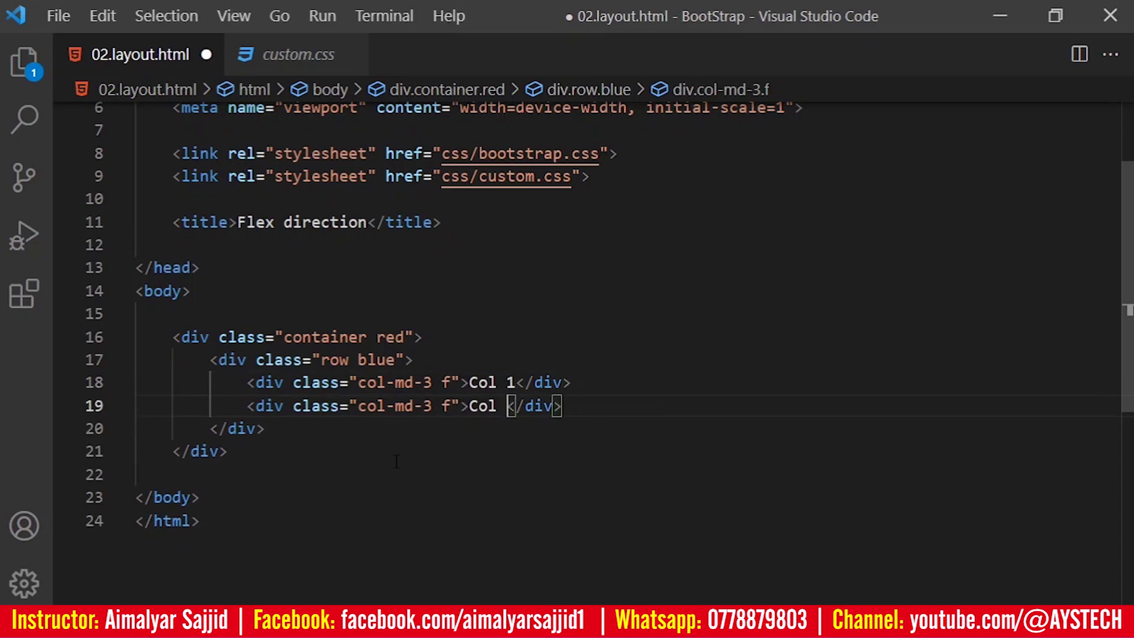
{"action": "type", "text": "2"}
{"action": "key", "text": "Left"}
{"action": "key", "text": "Left"}
{"action": "key", "text": "Left"}
{"action": "key", "text": "shift+Right"}
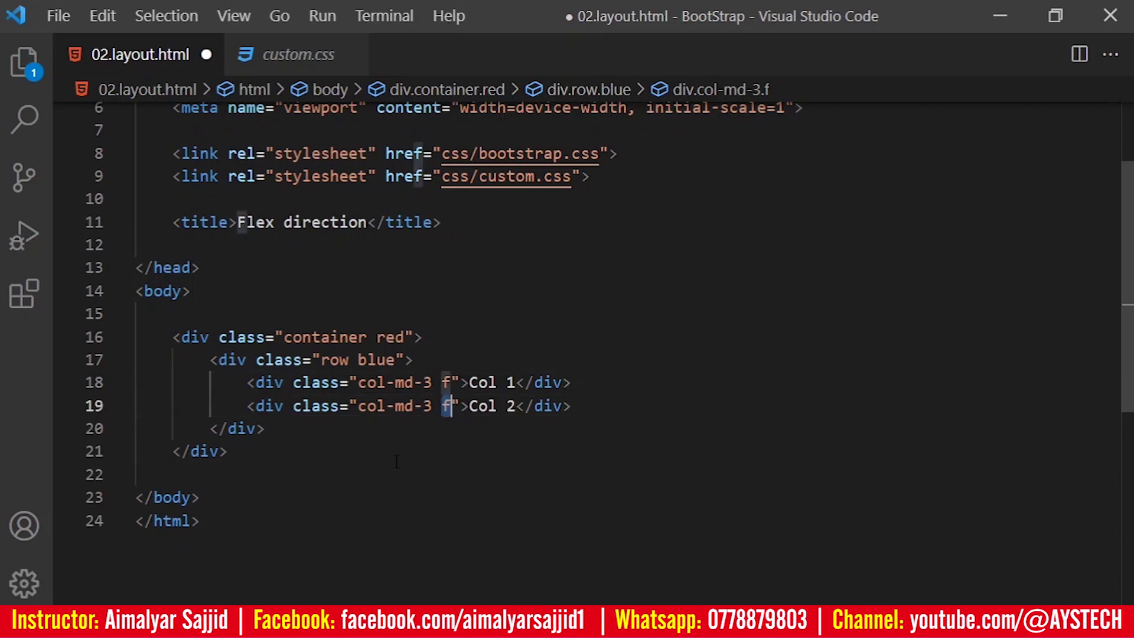
{"action": "type", "text": "g"}
{"action": "key", "text": "shift+alt+Down"}
{"action": "key", "text": "shift+Left"}
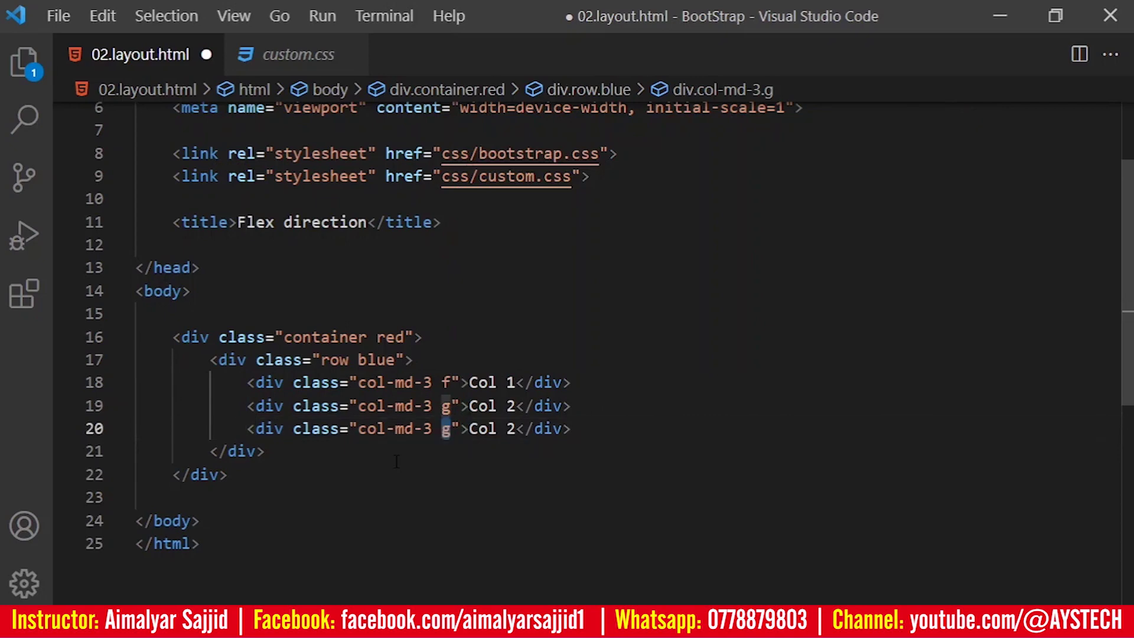
{"action": "type", "text": "a"}
{"action": "key", "text": "Right"}
{"action": "key", "text": "Right"}
{"action": "key", "text": "Right"}
{"action": "key", "text": "Right"}
{"action": "key", "text": "shift+Right"}
{"action": "type", "text": "3"}
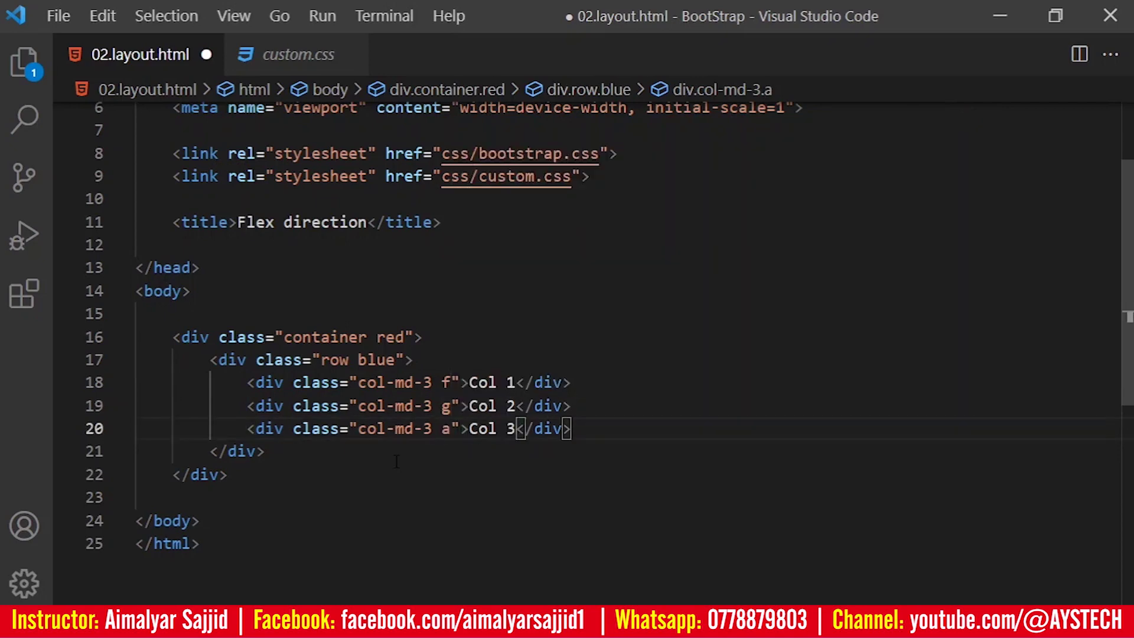
Duplicate the column as Col 4 with class b, save, and reload Chrome
{"action": "key", "text": "shift+alt+Down"}
{"action": "key", "text": "Left"}
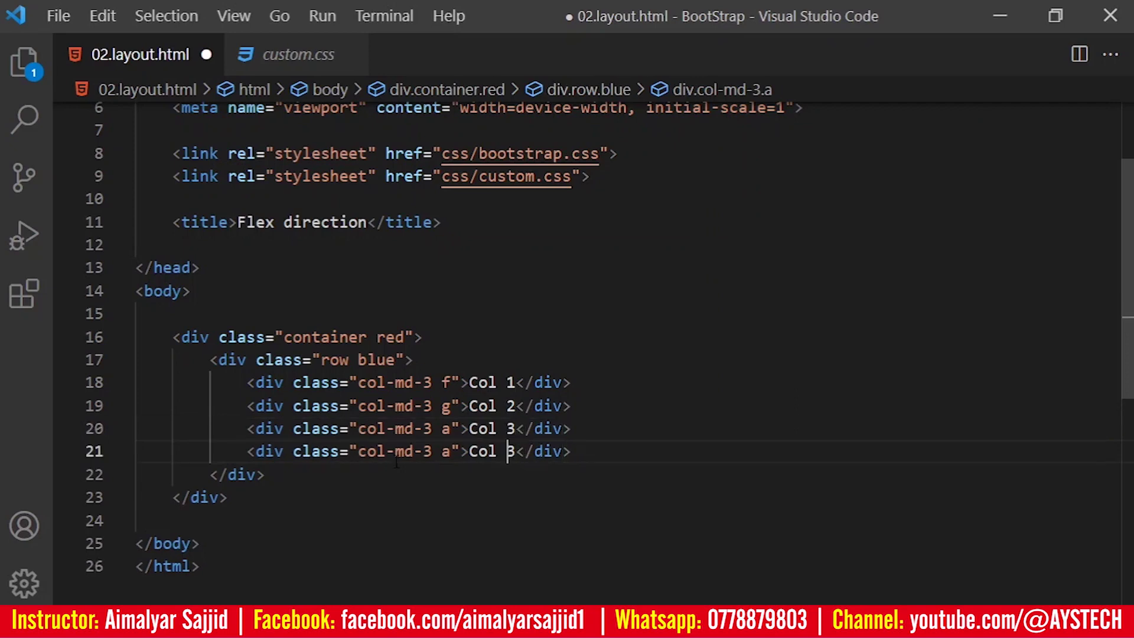
{"action": "key", "text": "Left"}
{"action": "key", "text": "Left"}
{"action": "key", "text": "Left"}
{"action": "key", "text": "shift+Left"}
{"action": "type", "text": "b"}
{"action": "key", "text": "Escape"}
{"action": "key", "text": "Right"}
{"action": "key", "text": "Right"}
{"action": "key", "text": "Right"}
{"action": "key", "text": "Right"}
{"action": "key", "text": "Right"}
{"action": "key", "text": "shift+Right"}
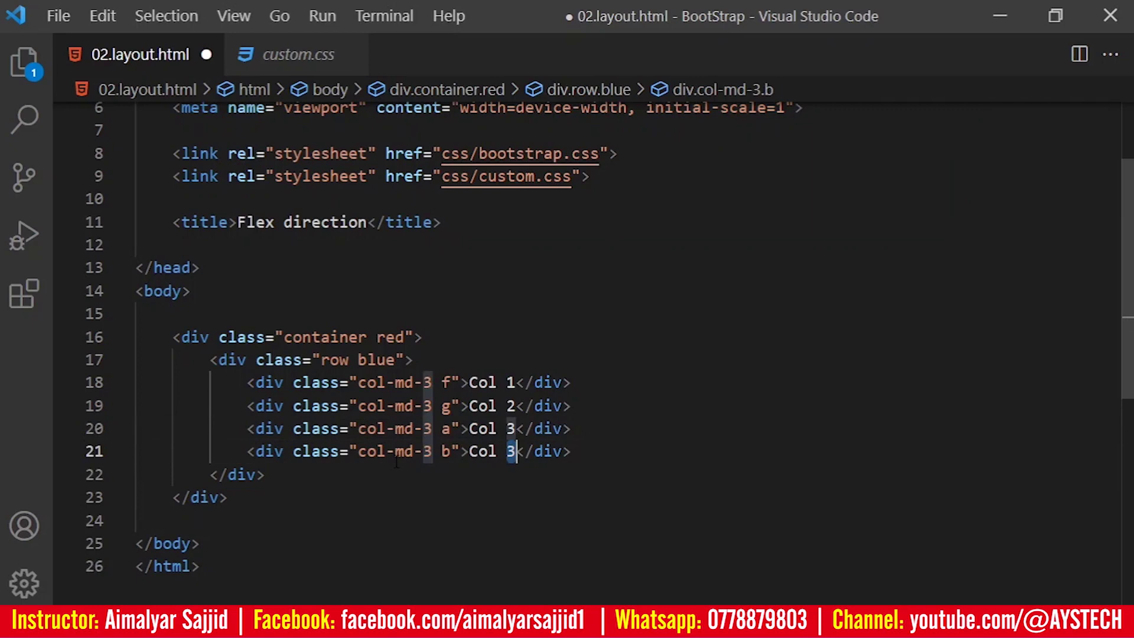
{"action": "type", "text": "4"}
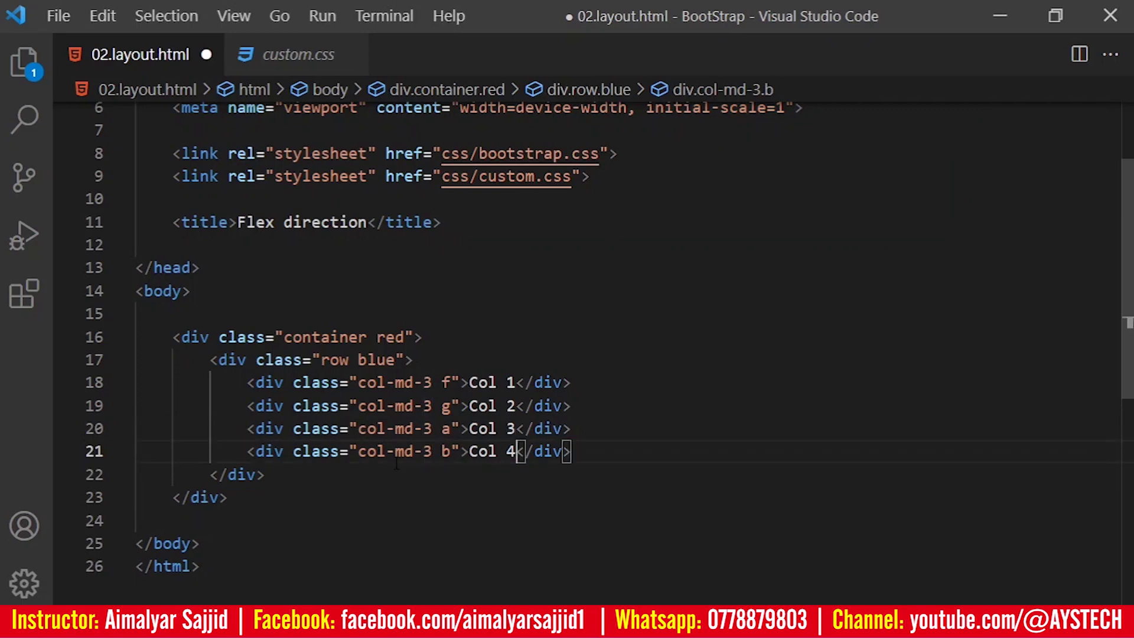
{"action": "key", "text": "ctrl+s"}
{"action": "key", "text": "alt+Tab"}
{"action": "left_click", "coordinate": [67, 40]}
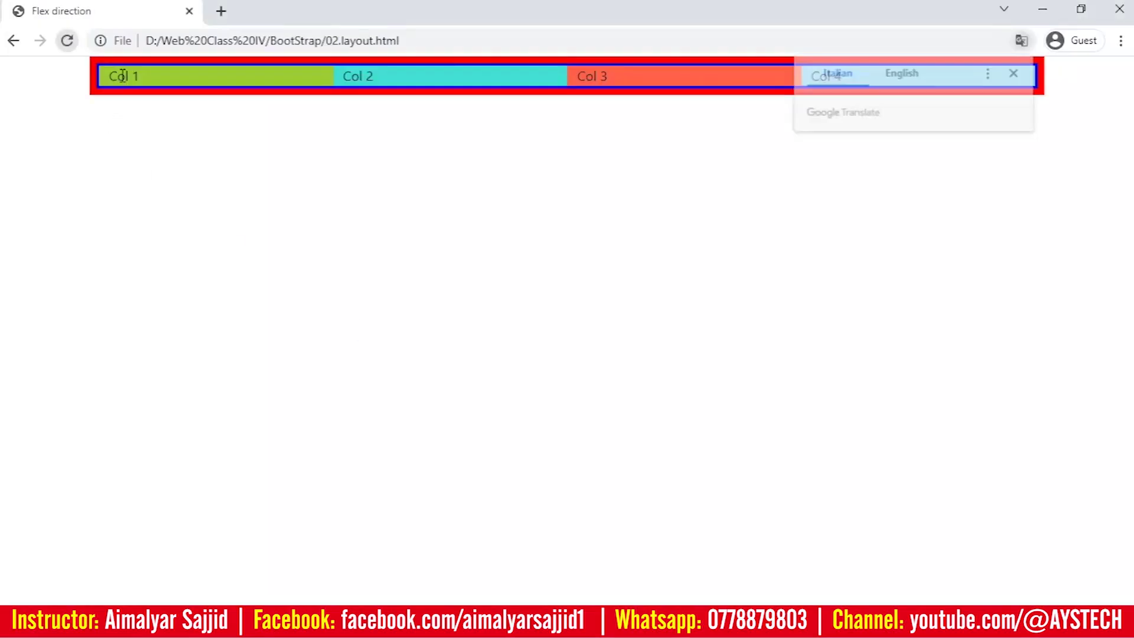
Dismiss Chrome's Google Translate offer and return to VS Code
{"action": "left_click", "coordinate": [989, 73]}
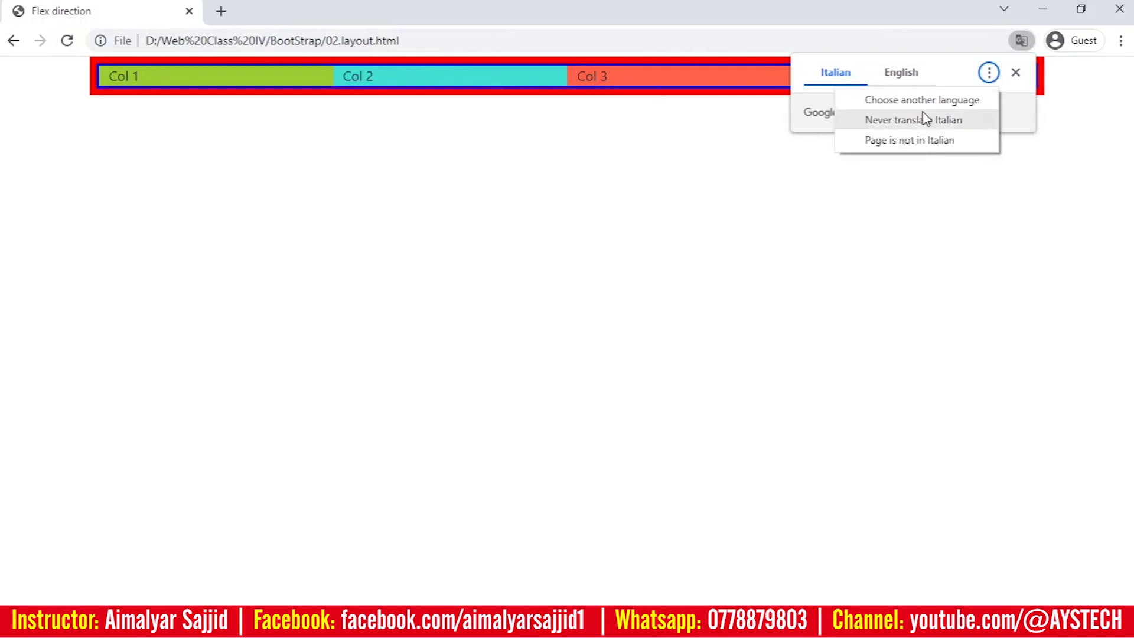
{"action": "left_click", "coordinate": [925, 120]}
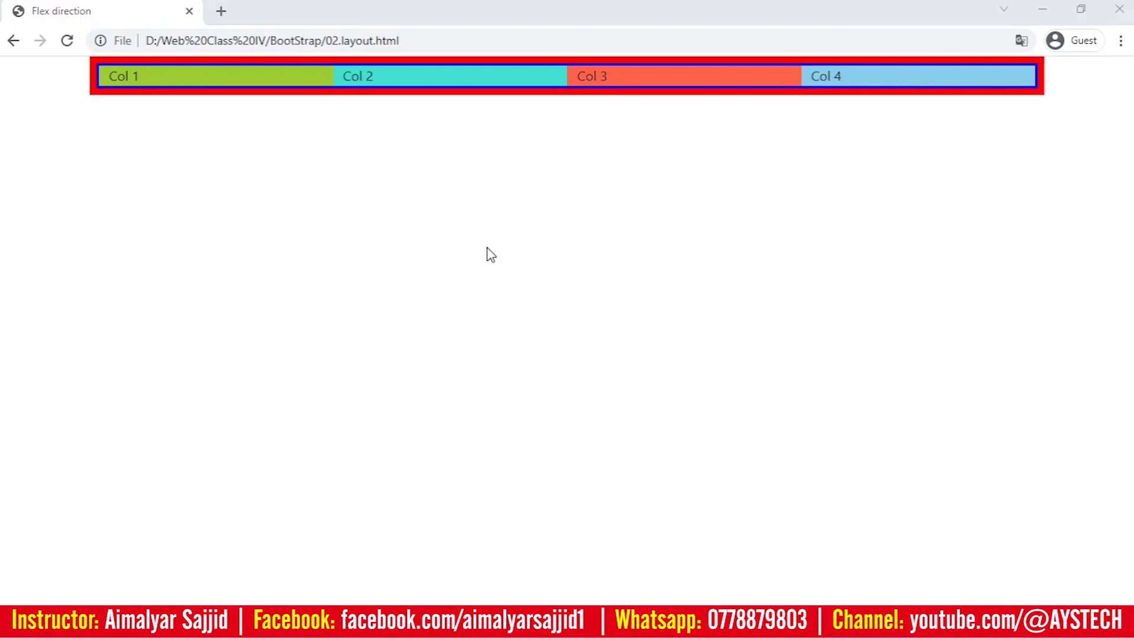
{"action": "key", "text": "alt+Tab"}
Add flex-row-reverse to the blue row, save, and reload Chrome to see reversed columns
{"action": "key", "text": "Up"}
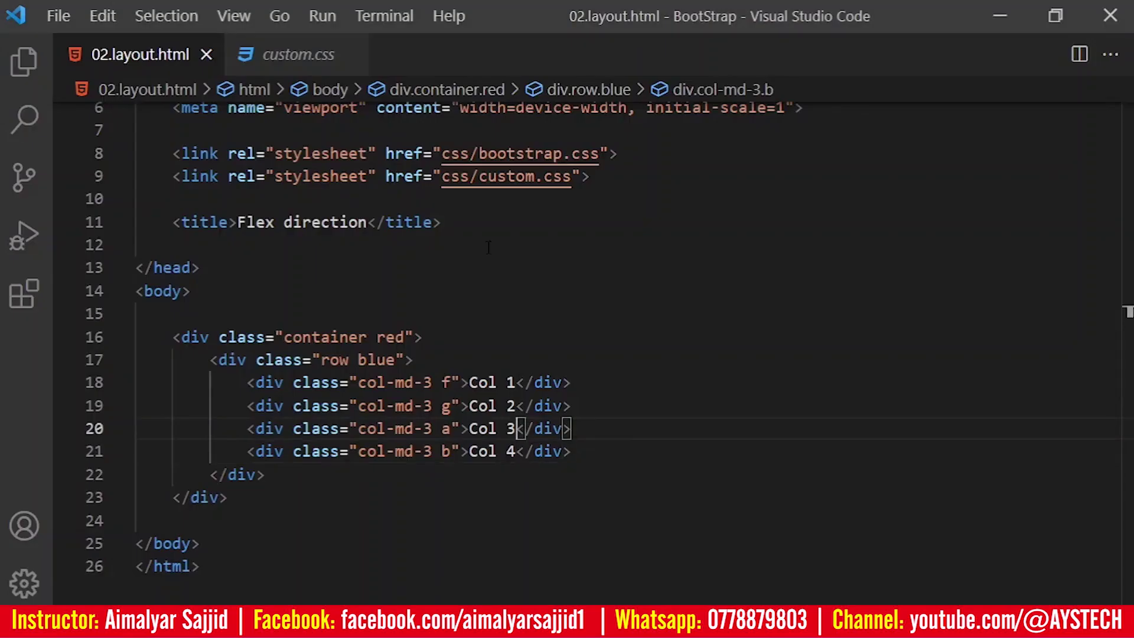
{"action": "key", "text": "Up"}
{"action": "key", "text": "Up"}
{"action": "key", "text": "Up"}
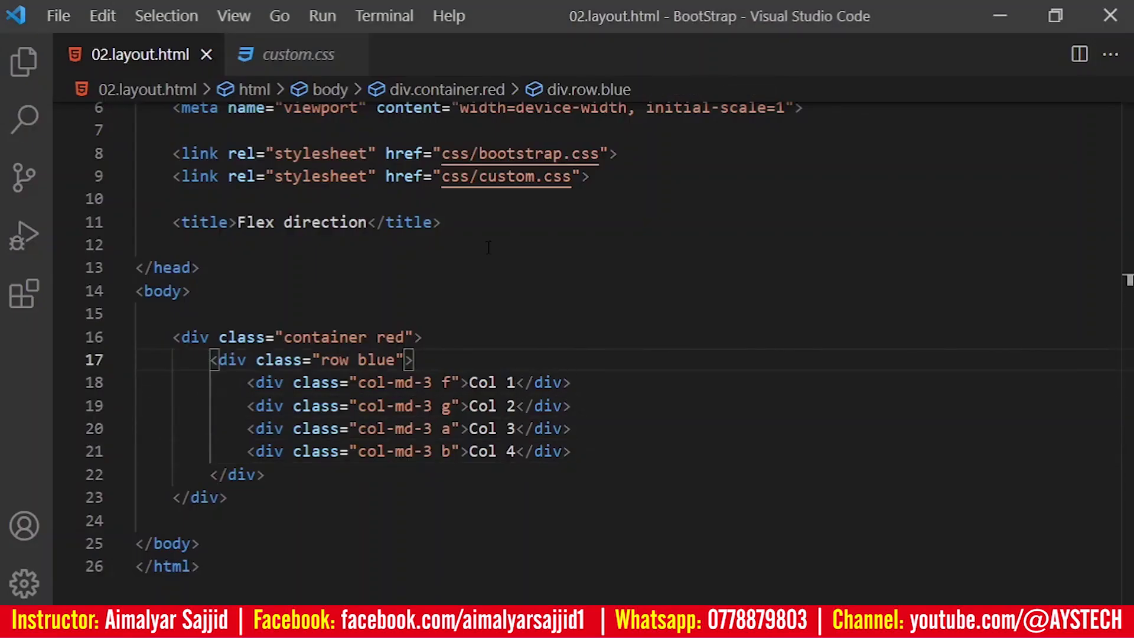
{"action": "left_click", "coordinate": [321, 360]}
{"action": "key", "text": "shift+Right"}
{"action": "key", "text": "shift+Right"}
{"action": "key", "text": "shift+Right"}
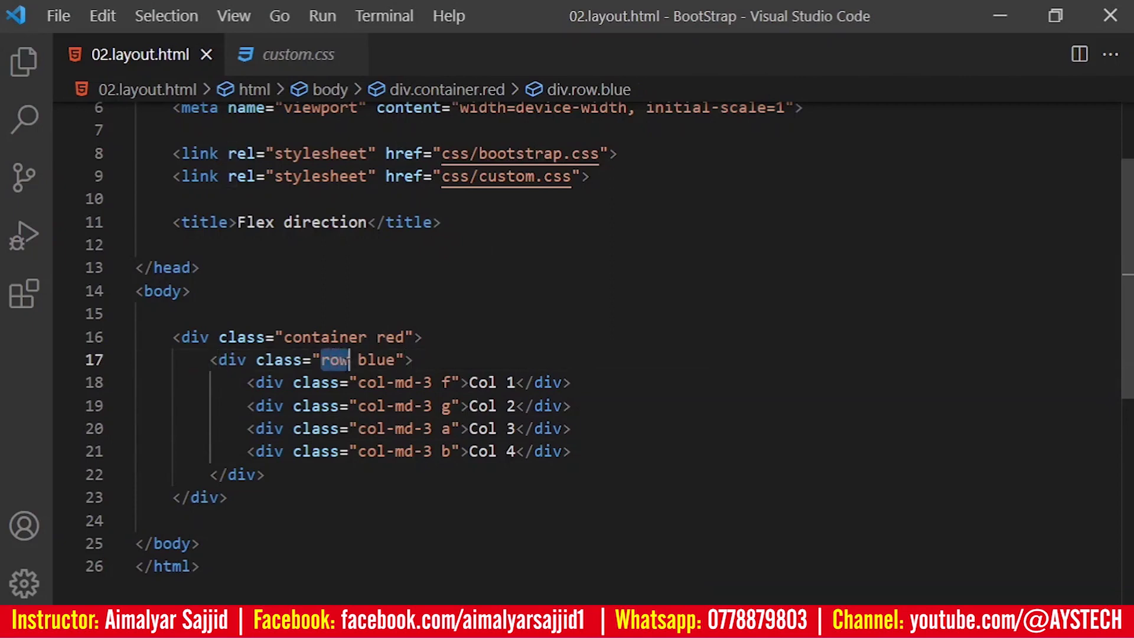
{"action": "key", "text": "Right"}
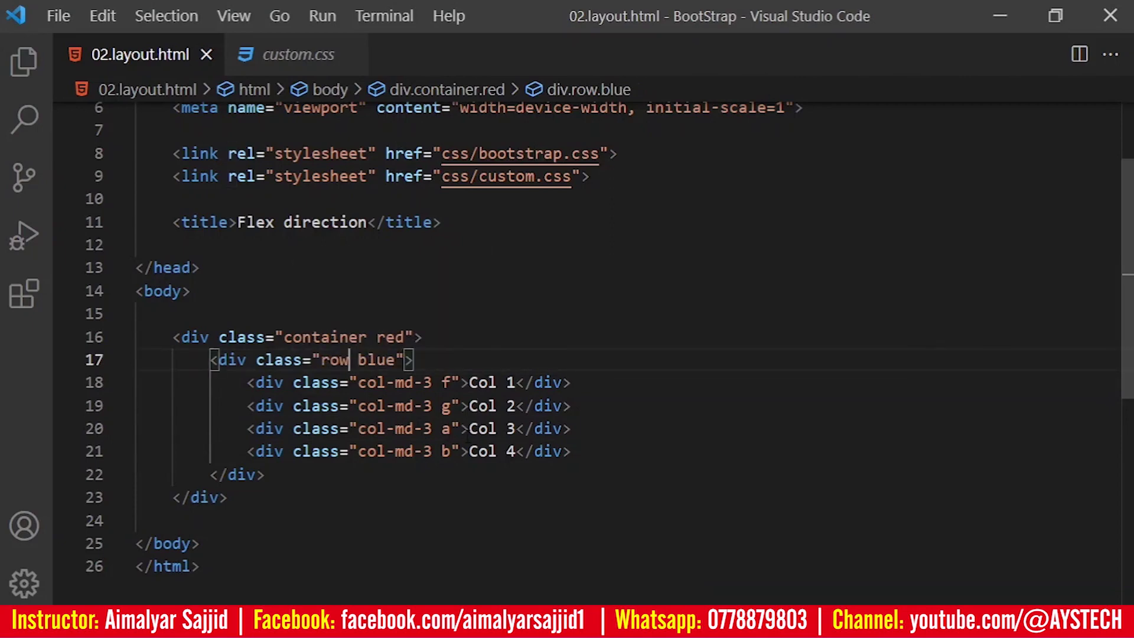
{"action": "type", "text": "flex "}
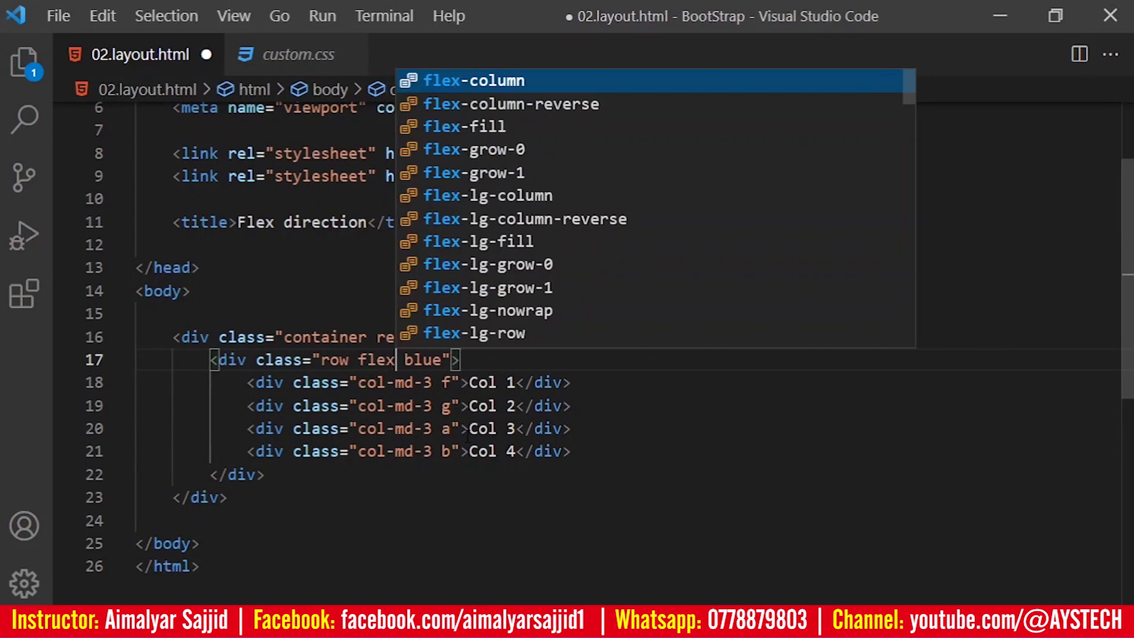
{"action": "type", "text": "-row-"}
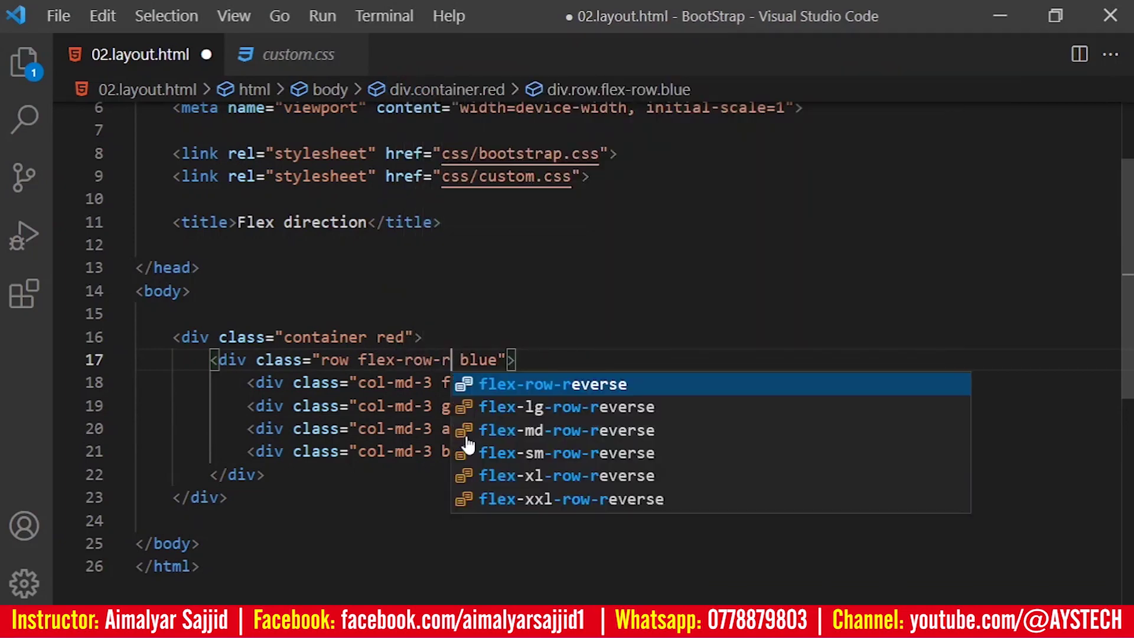
{"action": "type", "text": "re"}
{"action": "key", "text": "Return"}
{"action": "key", "text": "ctrl+s"}
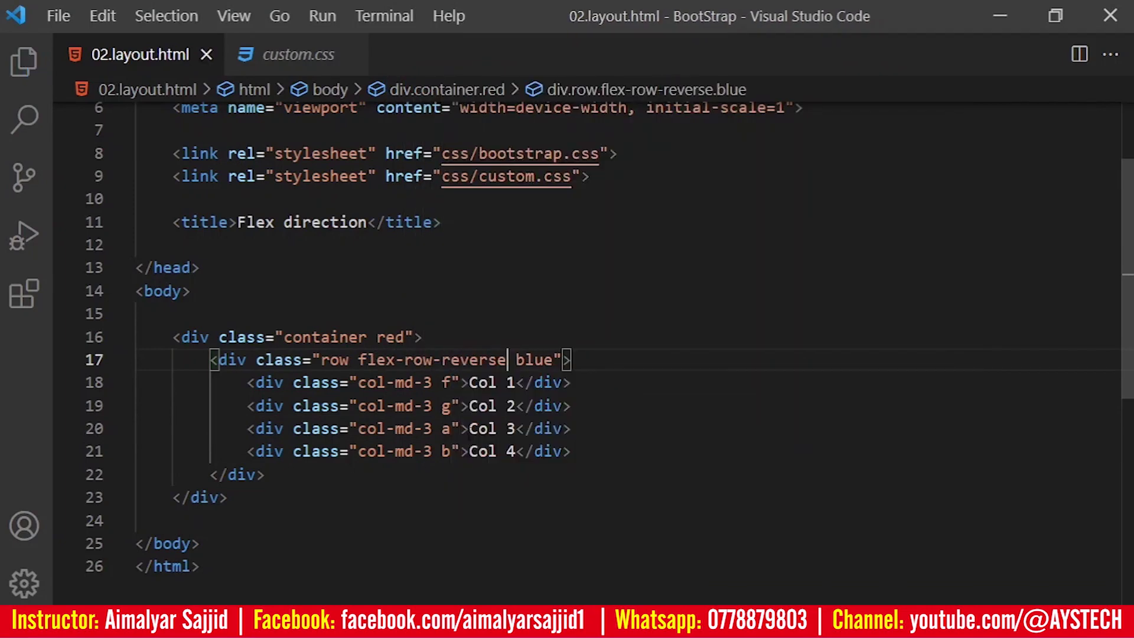
{"action": "key", "text": "alt+Tab"}
{"action": "left_click", "coordinate": [68, 42]}
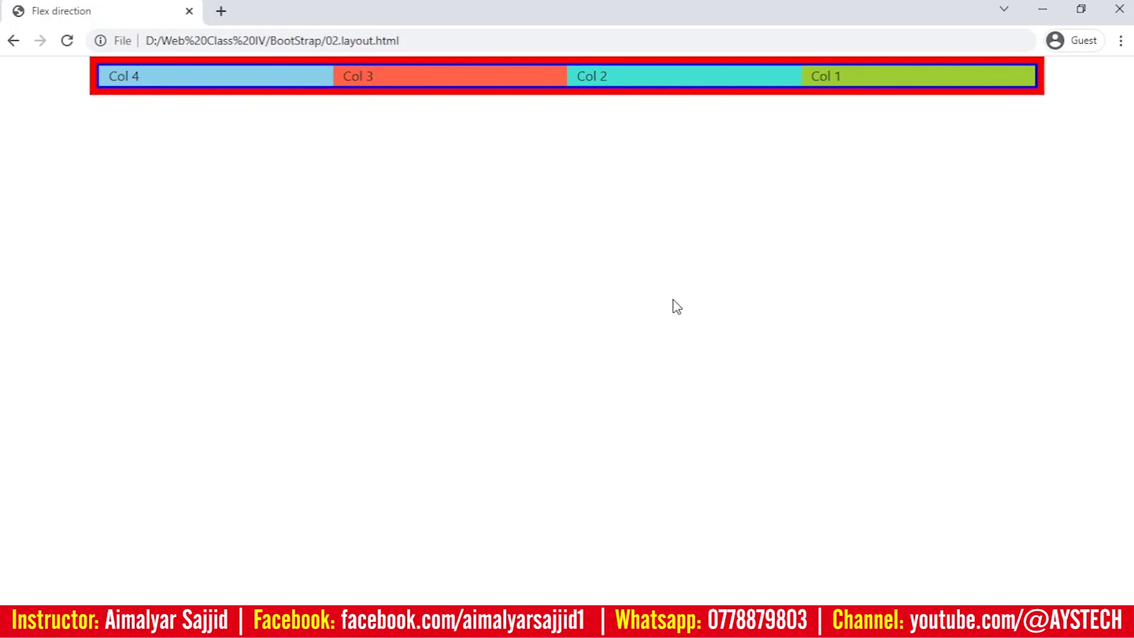
Revert the class to flex-row, save, and reload to restore the Col 1–4 order
{"action": "key", "text": "alt+Tab"}
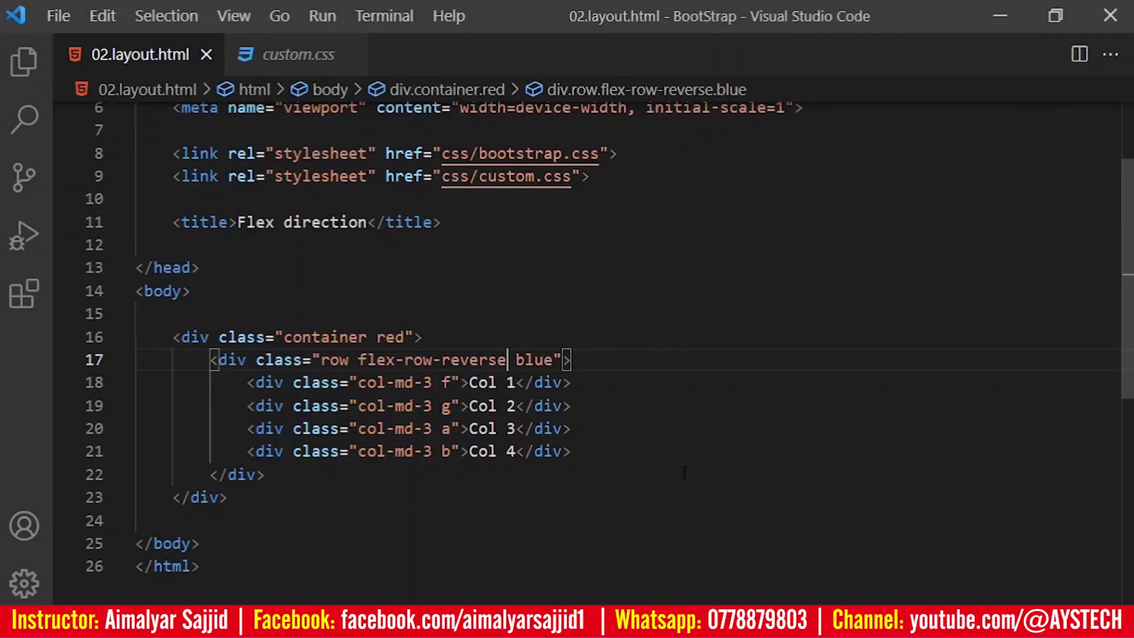
{"action": "key", "text": "BackSpace"}
{"action": "key", "text": "BackSpace"}
{"action": "key", "text": "BackSpace"}
{"action": "key", "text": "BackSpace"}
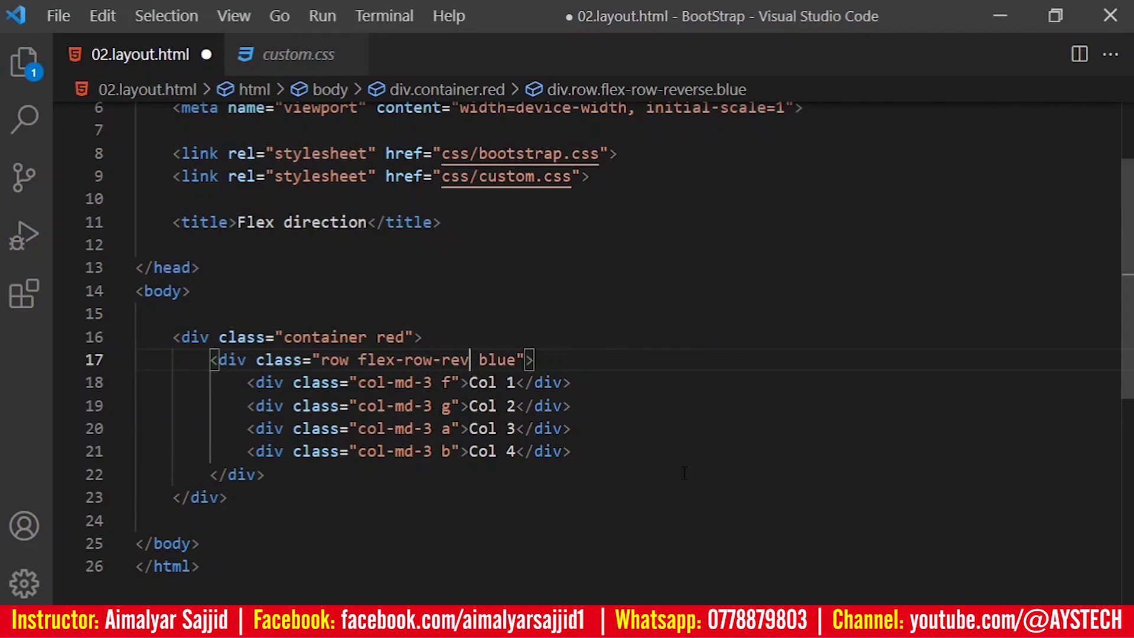
{"action": "key", "text": "BackSpace"}
{"action": "key", "text": "BackSpace"}
{"action": "key", "text": "BackSpace"}
{"action": "key", "text": "BackSpace"}
{"action": "key", "text": "ctrl+s"}
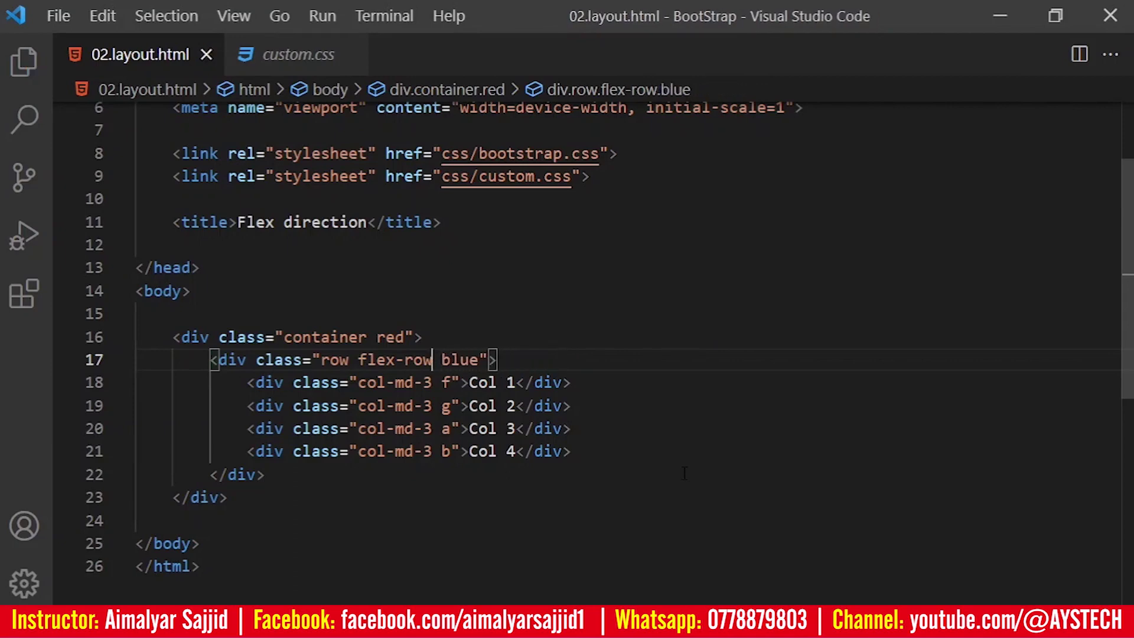
{"action": "key", "text": "alt+Tab"}
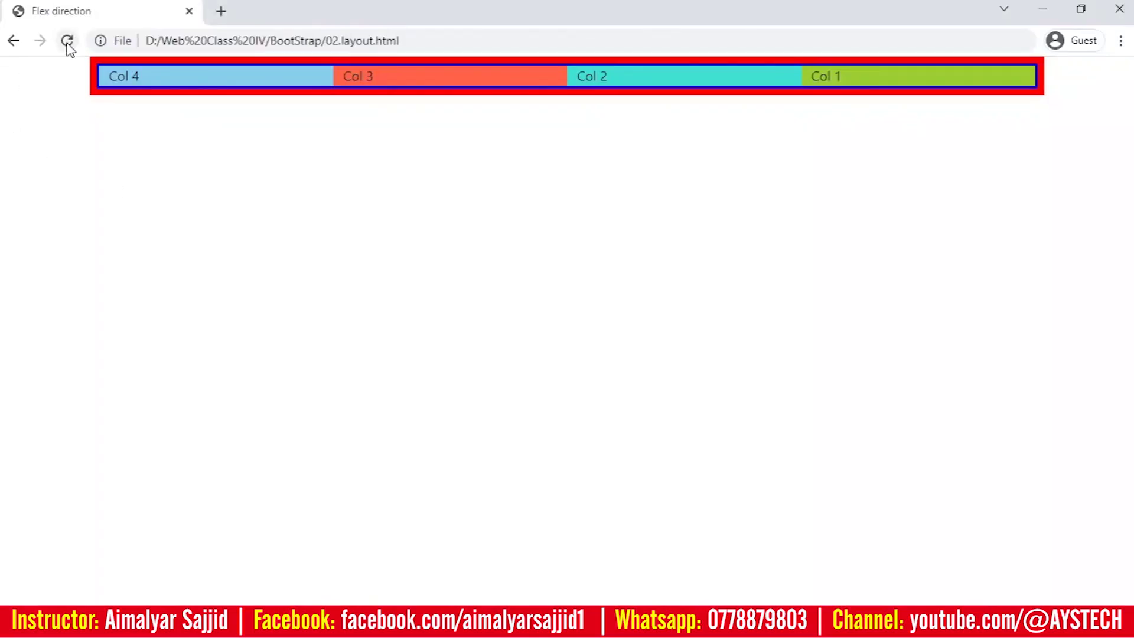
{"action": "left_click", "coordinate": [67, 40]}
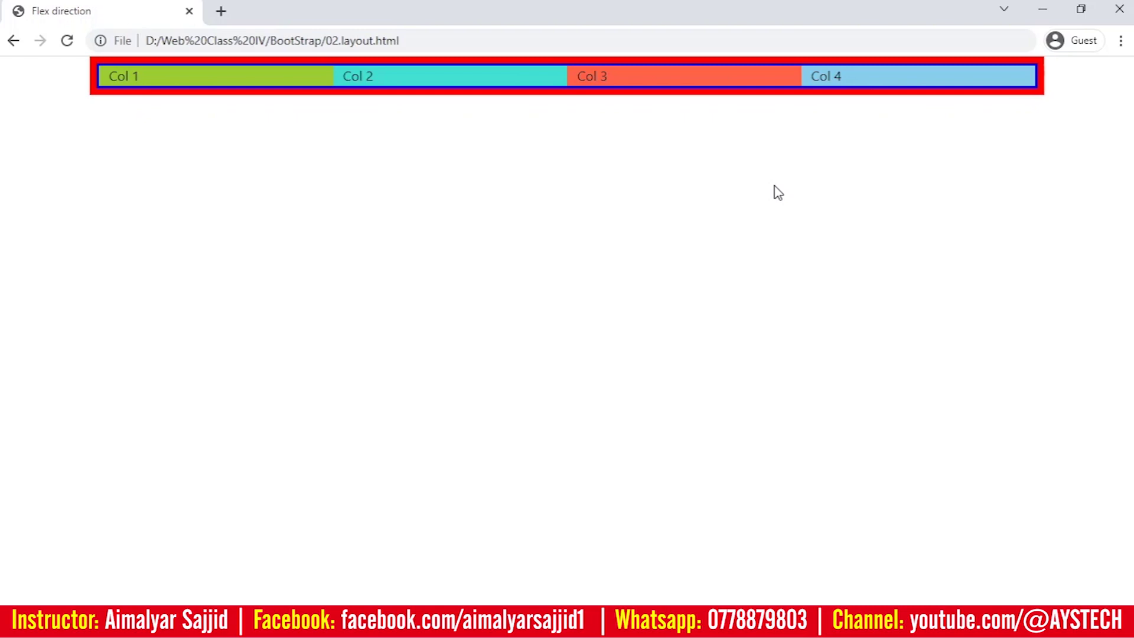
{"action": "key", "text": "alt+Tab"}
{"action": "key", "text": "BackSpace"}
Strip the flex-row class from the blue row, save, and preview the page in Chrome
{"action": "key", "text": "BackSpace"}
{"action": "key", "text": "BackSpace"}
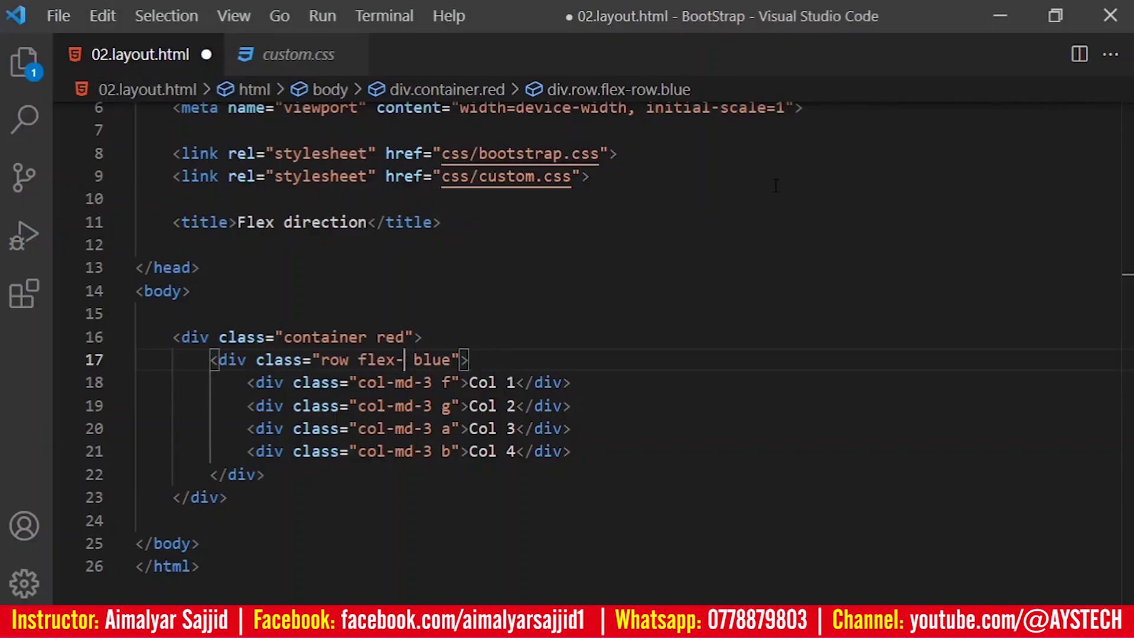
{"action": "key", "text": "BackSpace"}
{"action": "key", "text": "BackSpace"}
{"action": "key", "text": "BackSpace"}
{"action": "key", "text": "BackSpace"}
{"action": "key", "text": "BackSpace"}
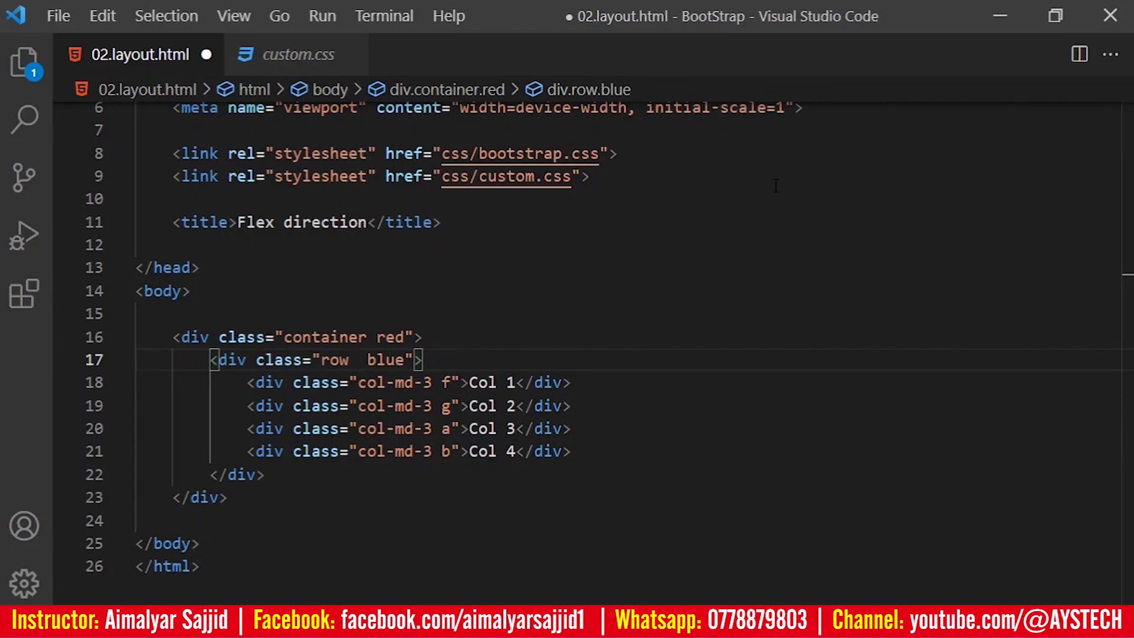
{"action": "key", "text": "ctrl+s"}
{"action": "key", "text": "alt+Tab"}
{"action": "key", "text": "F5"}
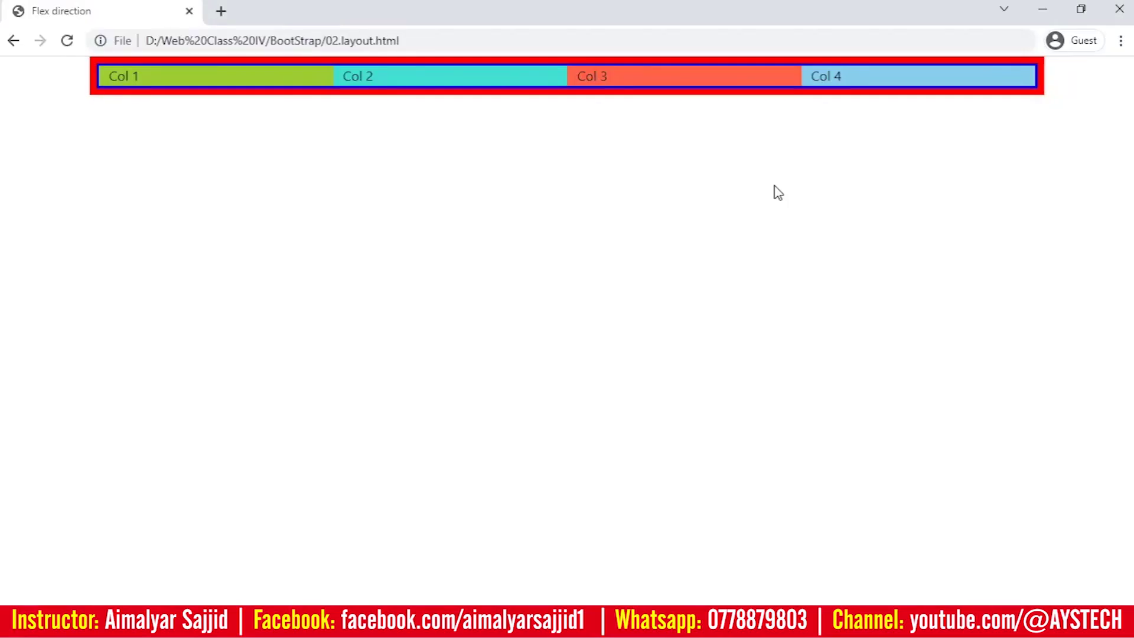
{"action": "key", "text": "alt+Tab"}
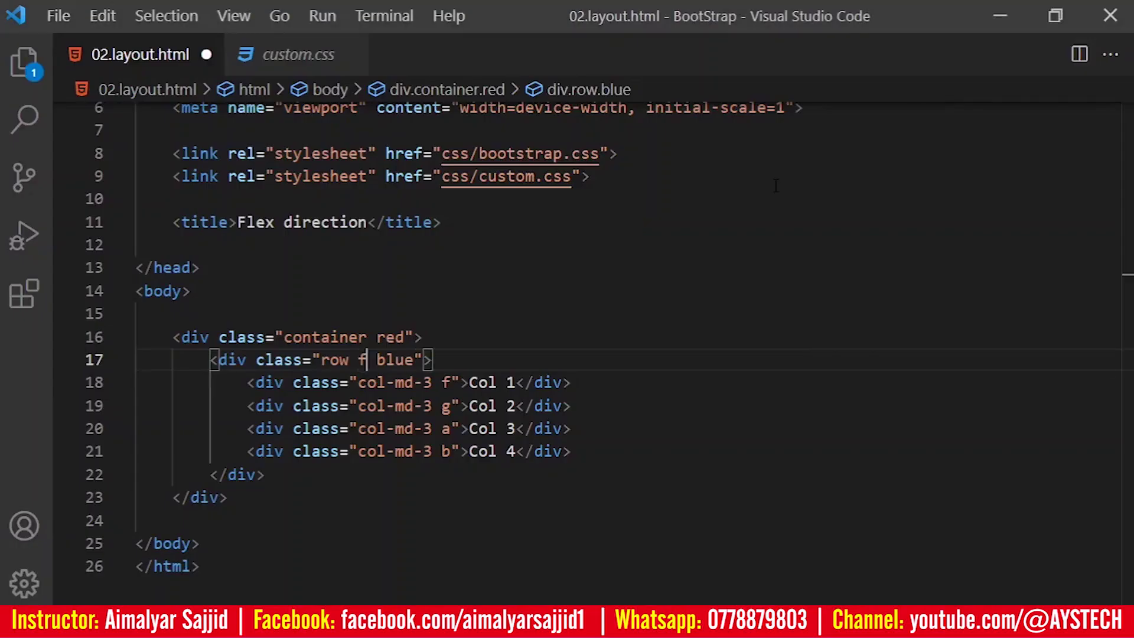
{"action": "type", "text": "flex-col"}
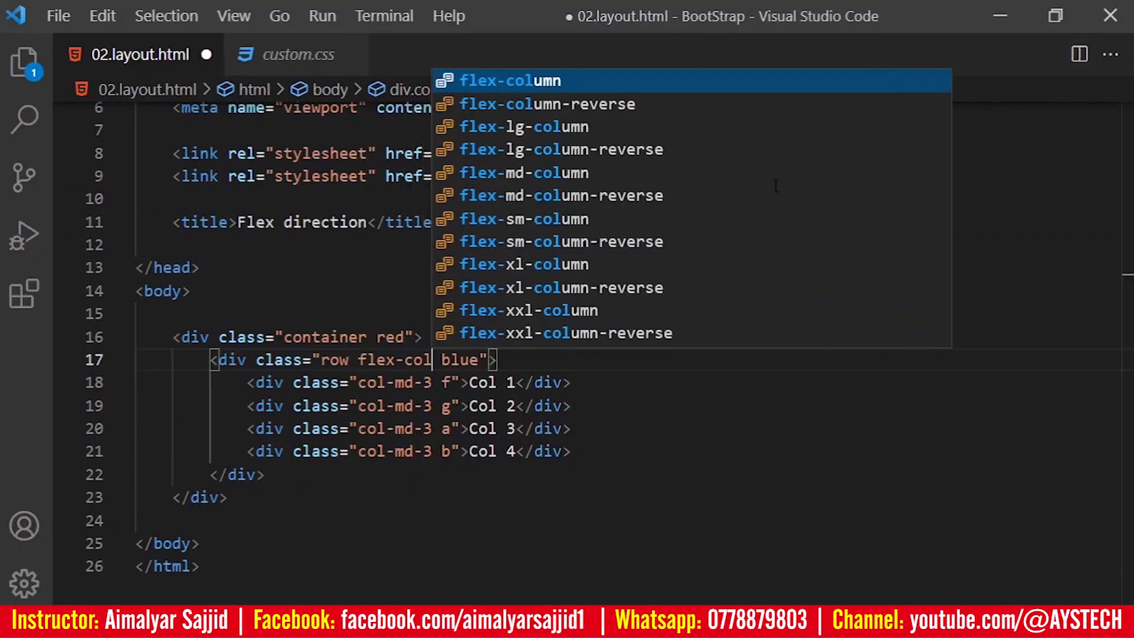
Apply flex-column to the blue row, save, and reload Chrome to see stacked columns
{"action": "key", "text": "Return"}
{"action": "key", "text": "ctrl+s"}
{"action": "key", "text": "alt+Tab"}
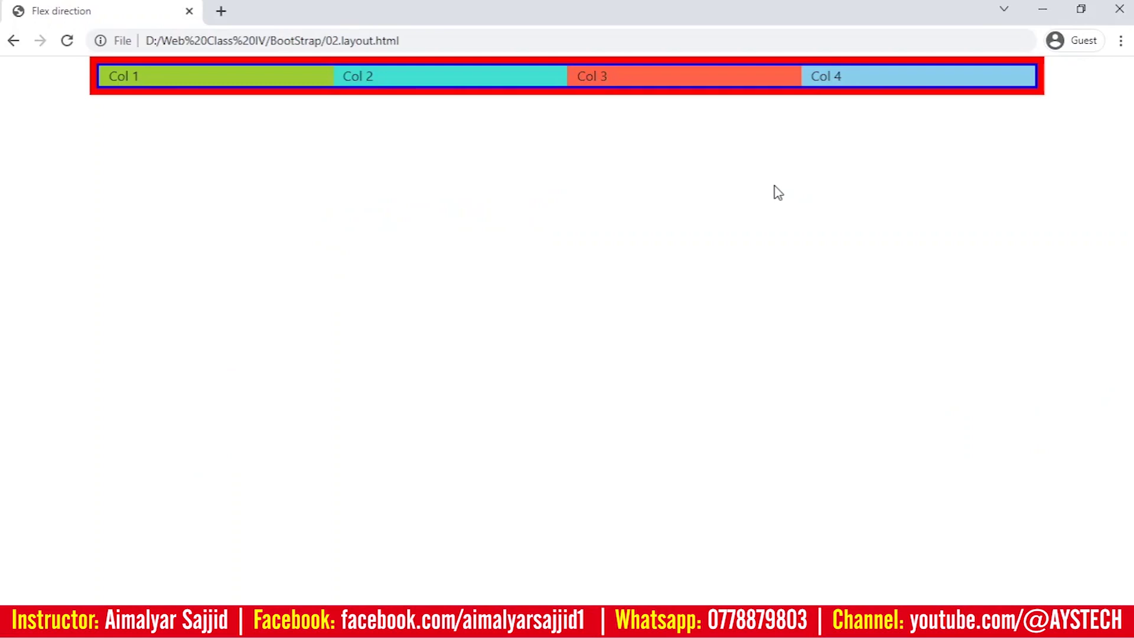
{"action": "key", "text": "F5"}
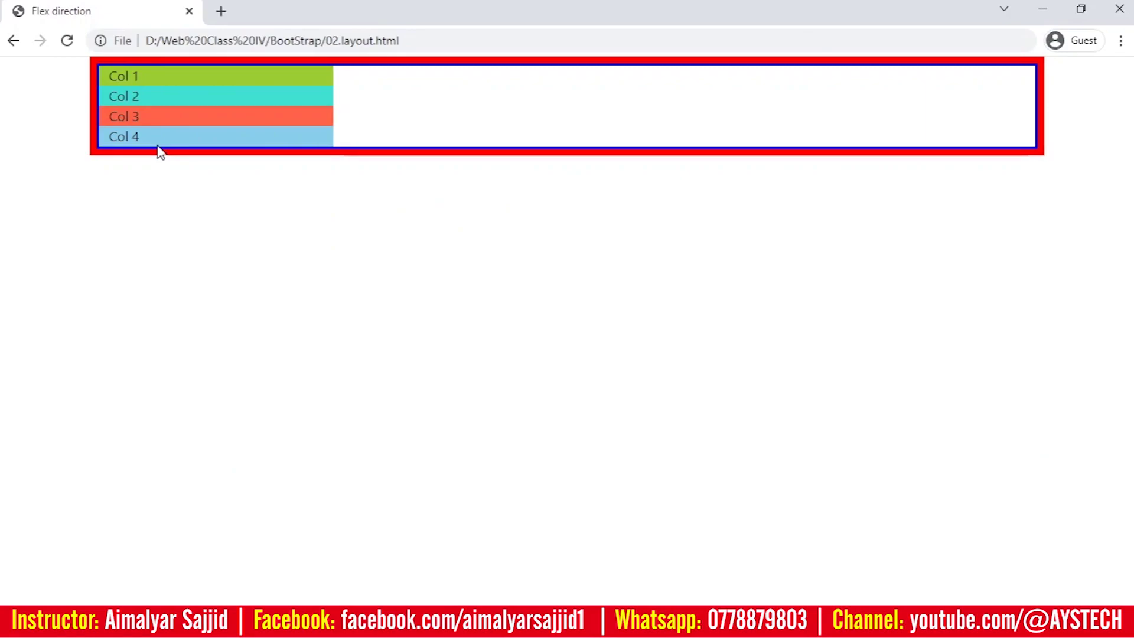
{"action": "key", "text": "alt+Tab"}
{"action": "key", "text": "Left"}
{"action": "key", "text": "Right"}
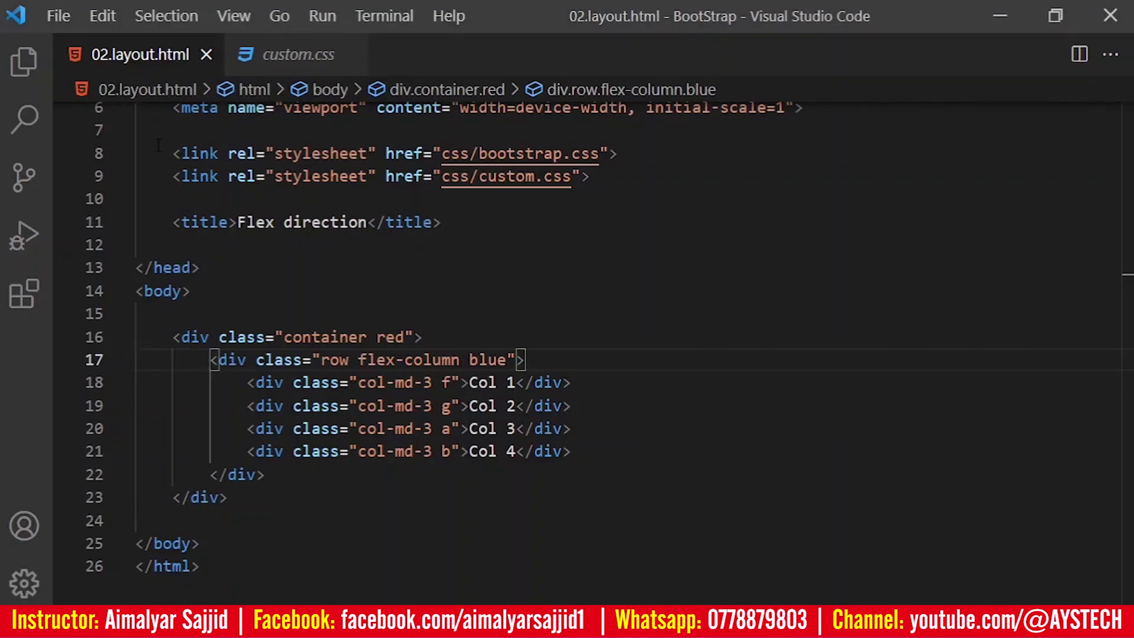
{"action": "type", "text": "-r"}
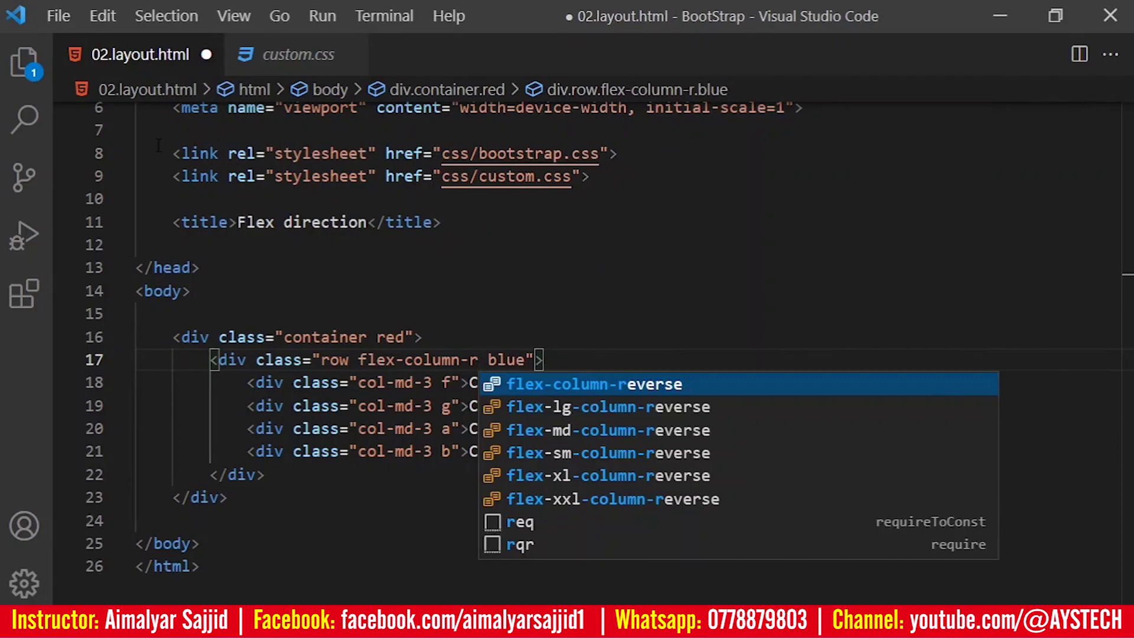
Switch the blue row to flex-column-reverse, save, and reload Chrome to see Col 4 first
{"action": "key", "text": "Return"}
{"action": "key", "text": "ctrl+s"}
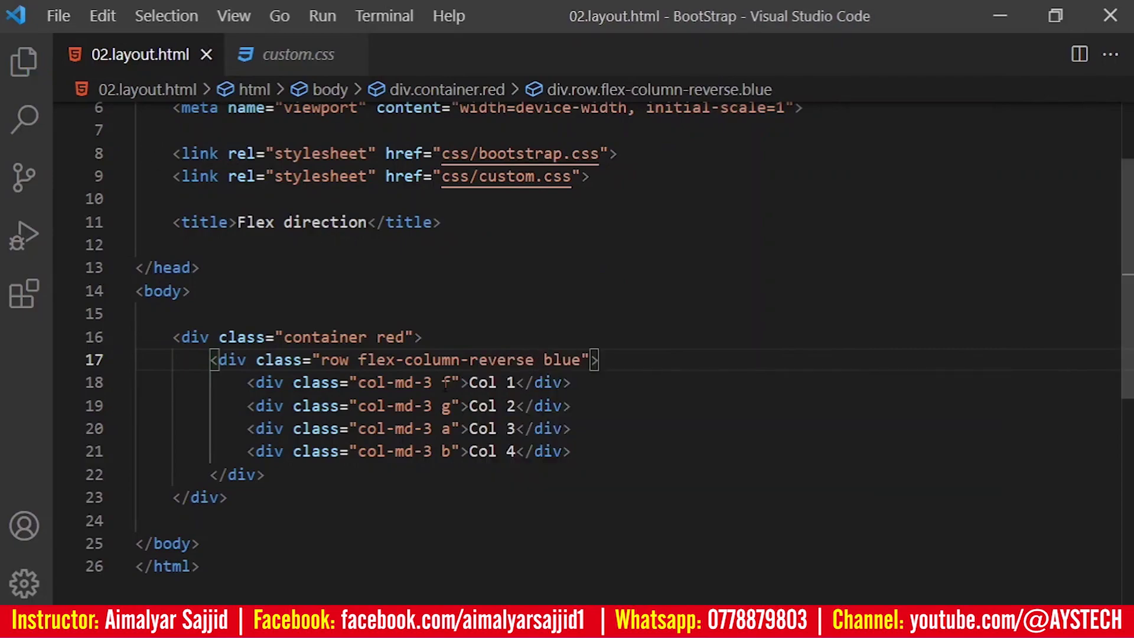
{"action": "key", "text": "alt+Tab"}
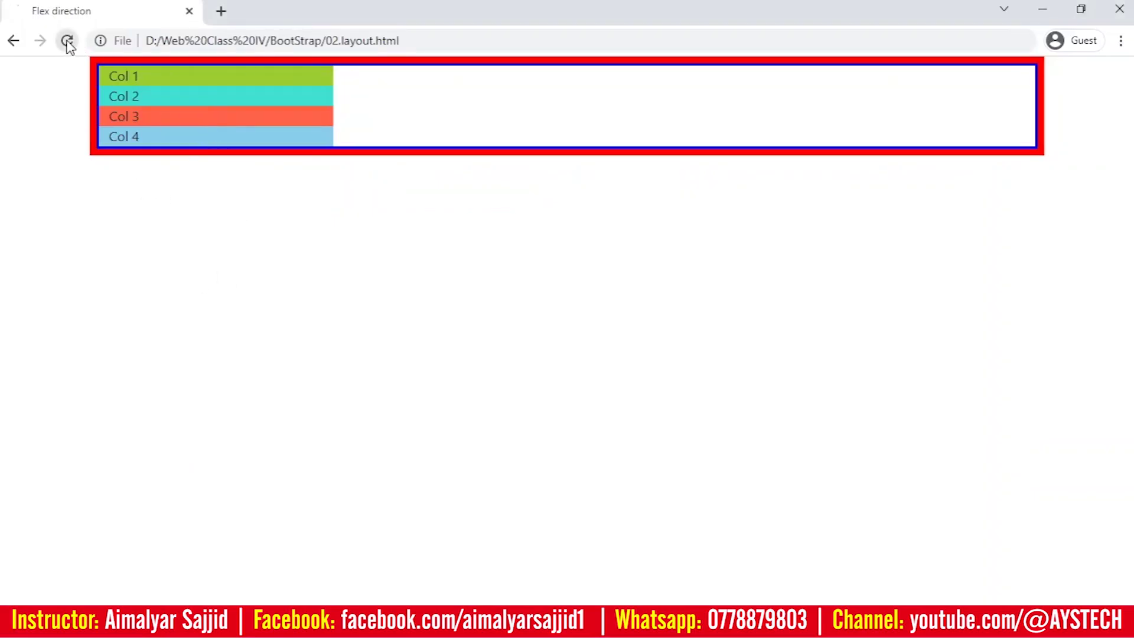
{"action": "left_click", "coordinate": [67, 40]}
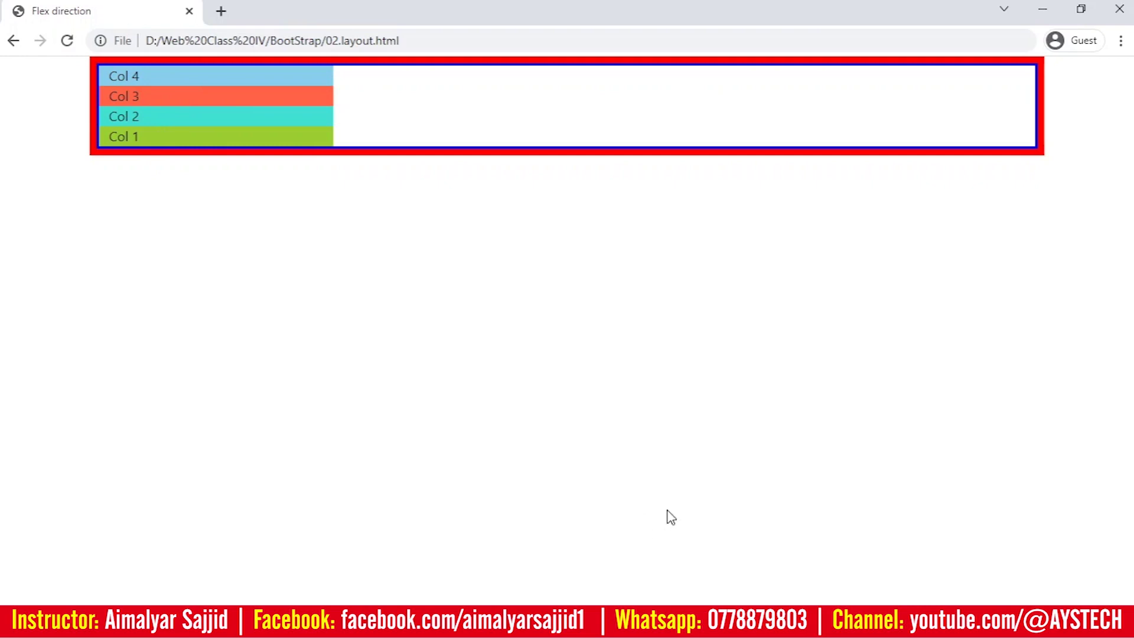
{"action": "key", "text": "alt+Tab"}
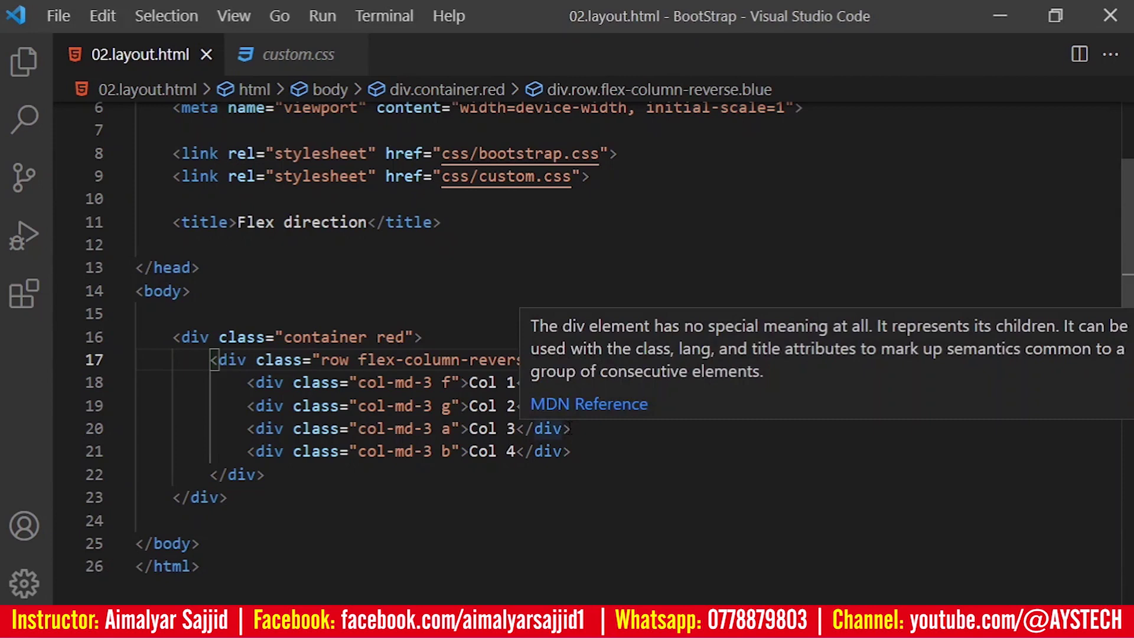
Delete flex-column-reverse from the blue row, save, and reload Chrome to see side-by-side columns
{"action": "key", "text": "BackSpace"}
{"action": "key", "text": "BackSpace"}
{"action": "key", "text": "BackSpace"}
{"action": "key", "text": "BackSpace"}
{"action": "key", "text": "BackSpace"}
{"action": "key", "text": "BackSpace"}
{"action": "key", "text": "BackSpace"}
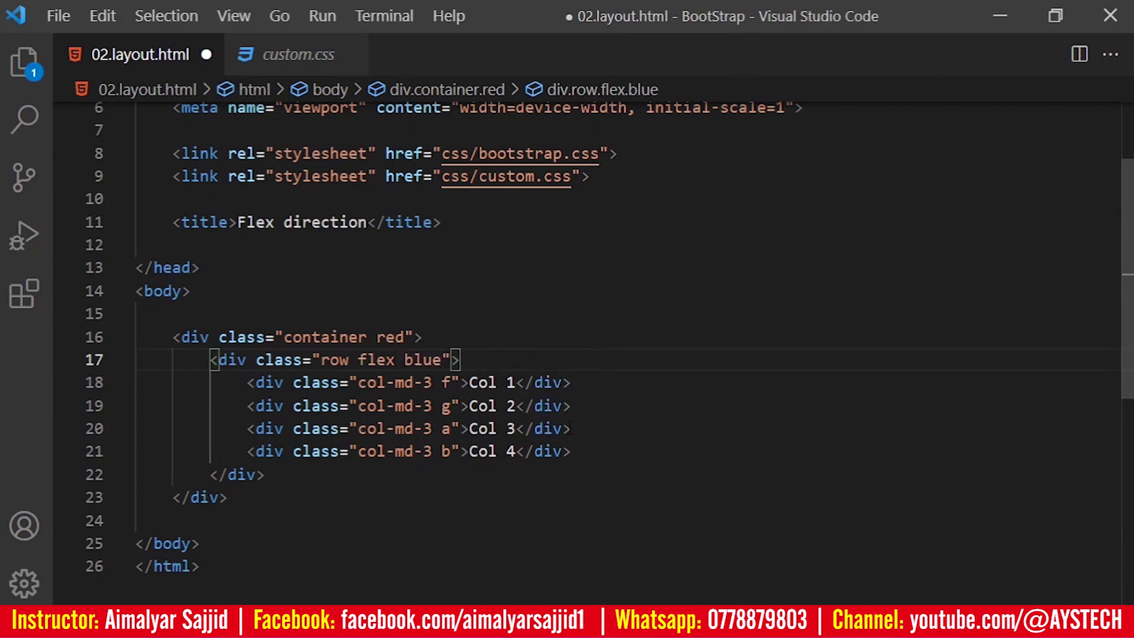
{"action": "type", "text": "-"}
{"action": "key", "text": "BackSpace"}
{"action": "key", "text": "BackSpace"}
{"action": "key", "text": "BackSpace"}
{"action": "key", "text": "BackSpace"}
{"action": "key", "text": "BackSpace"}
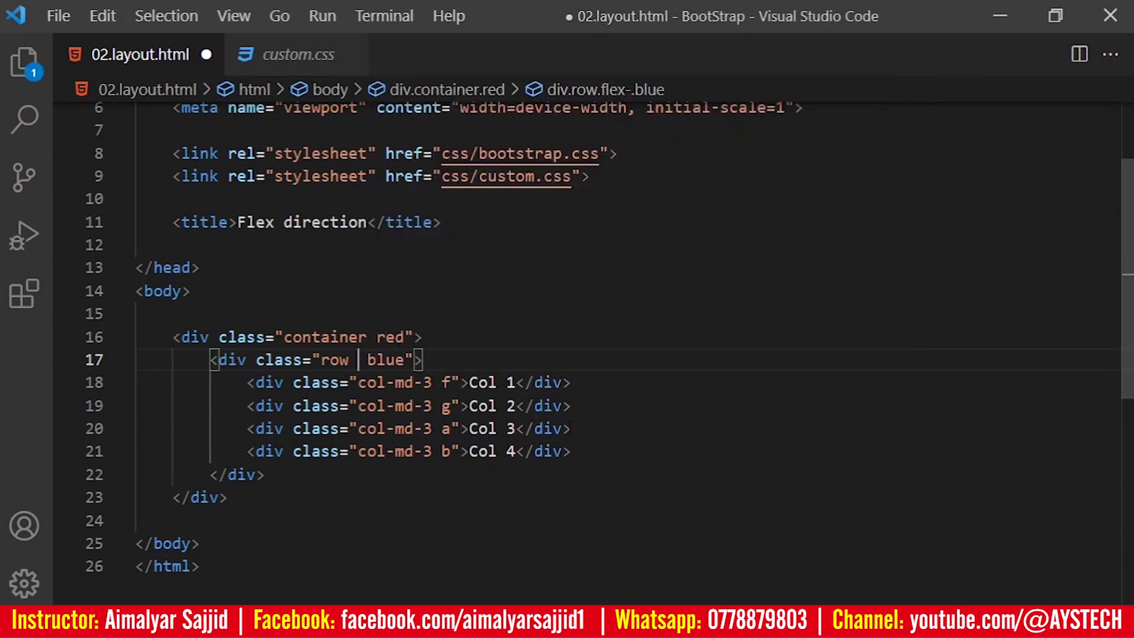
{"action": "key", "text": "ctrl+s"}
{"action": "key", "text": "alt+Tab"}
{"action": "key", "text": "ctrl+r"}
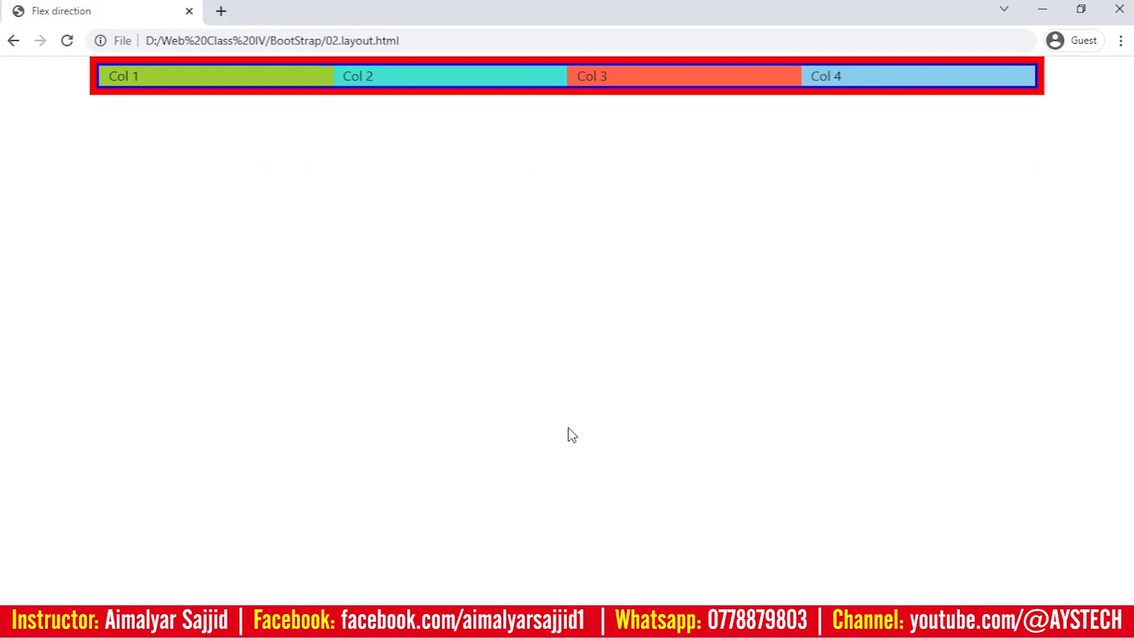
{"action": "key", "text": "alt+Tab"}
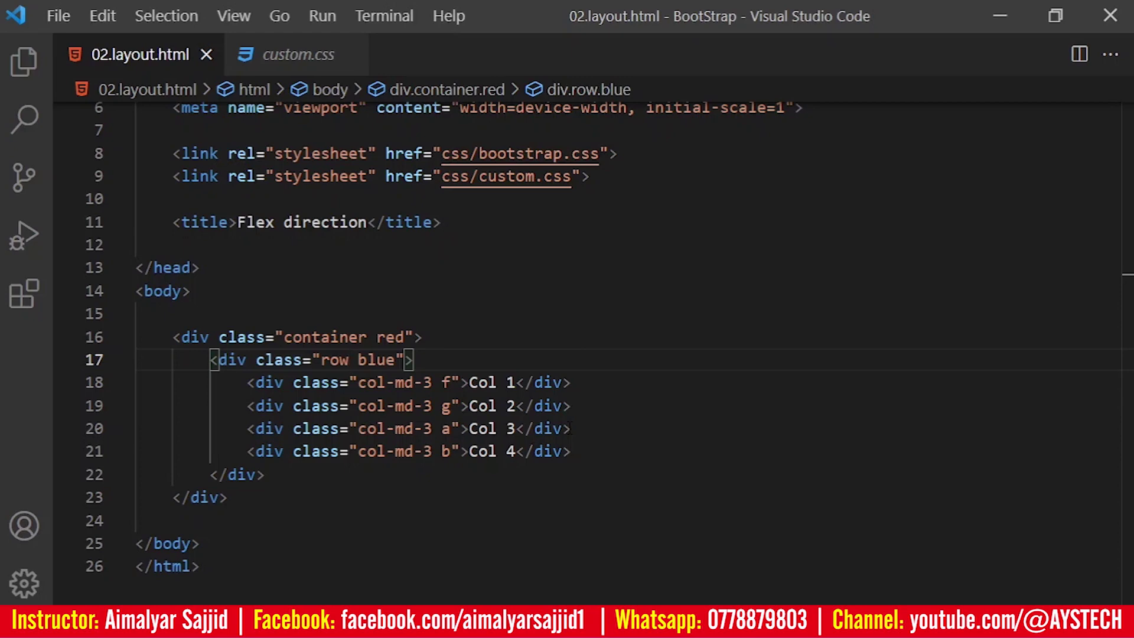
{"action": "key", "text": "Down"}
Duplicate the Col 4 line into a Col 5 column, save, and reload Chrome
{"action": "key", "text": "Right"}
{"action": "key", "text": "Right"}
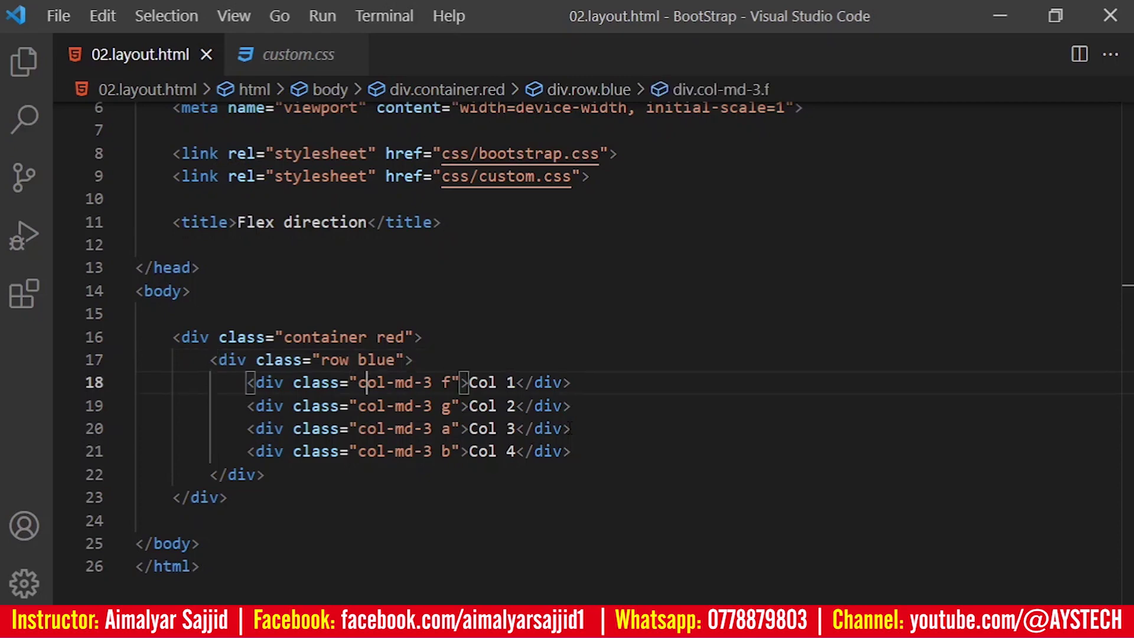
{"action": "key", "text": "Right"}
{"action": "key", "text": "Right"}
{"action": "key", "text": "shift+Down"}
{"action": "key", "text": "shift+Down"}
{"action": "key", "text": "shift+Down"}
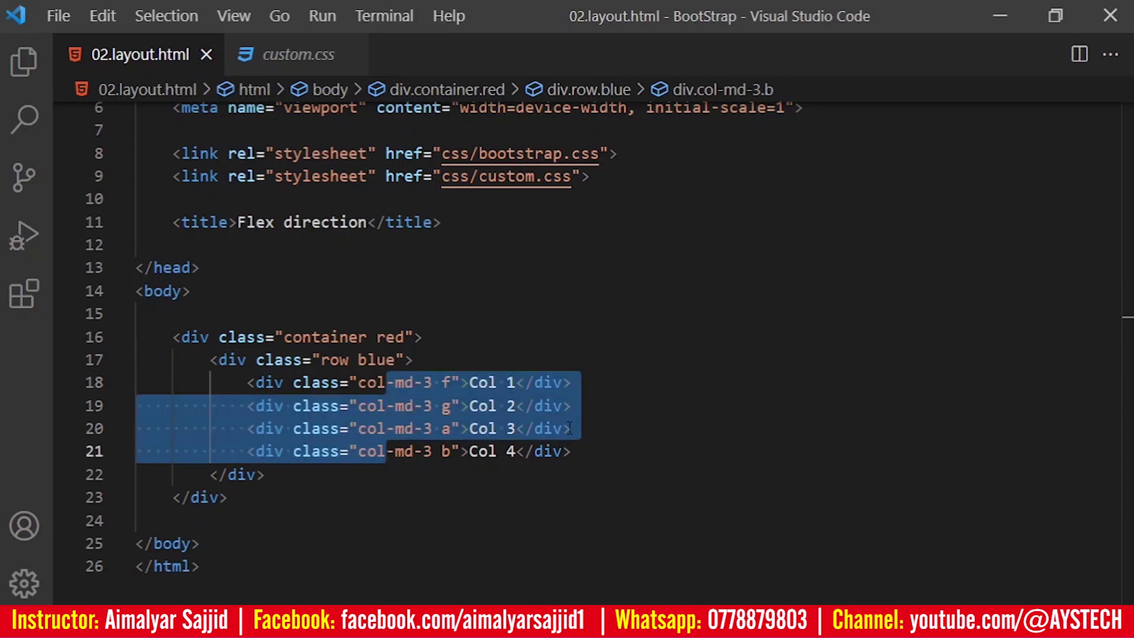
{"action": "key", "text": "shift+Down"}
{"action": "key", "text": "shift+Up"}
{"action": "key", "text": "Escape"}
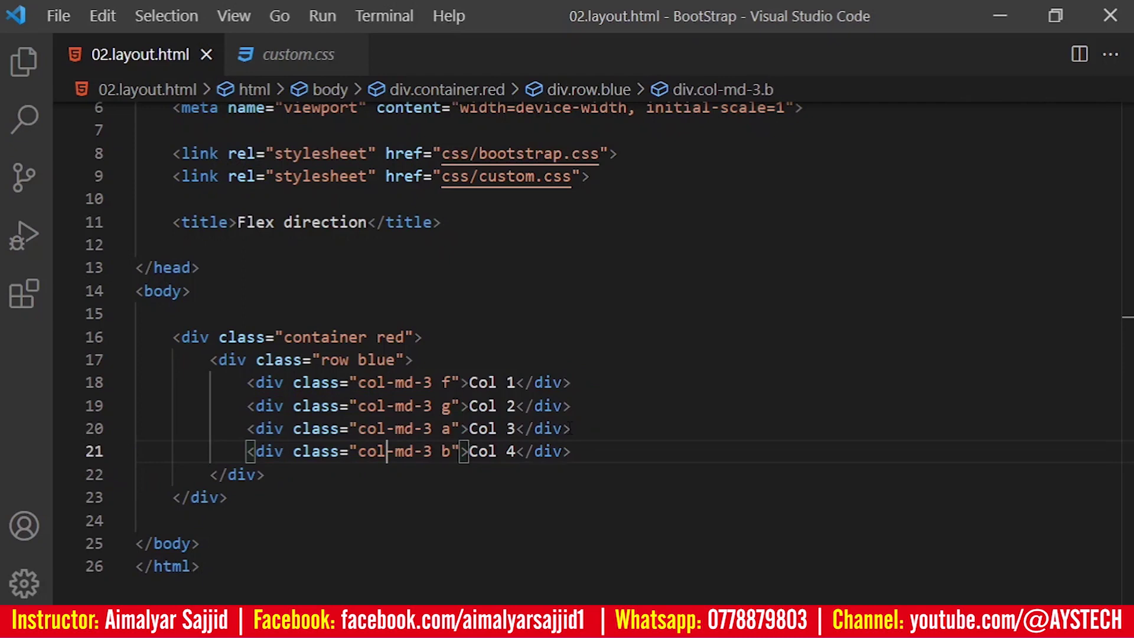
{"action": "key", "text": "shift+alt+Down"}
{"action": "key", "text": "Right"}
{"action": "key", "text": "Right"}
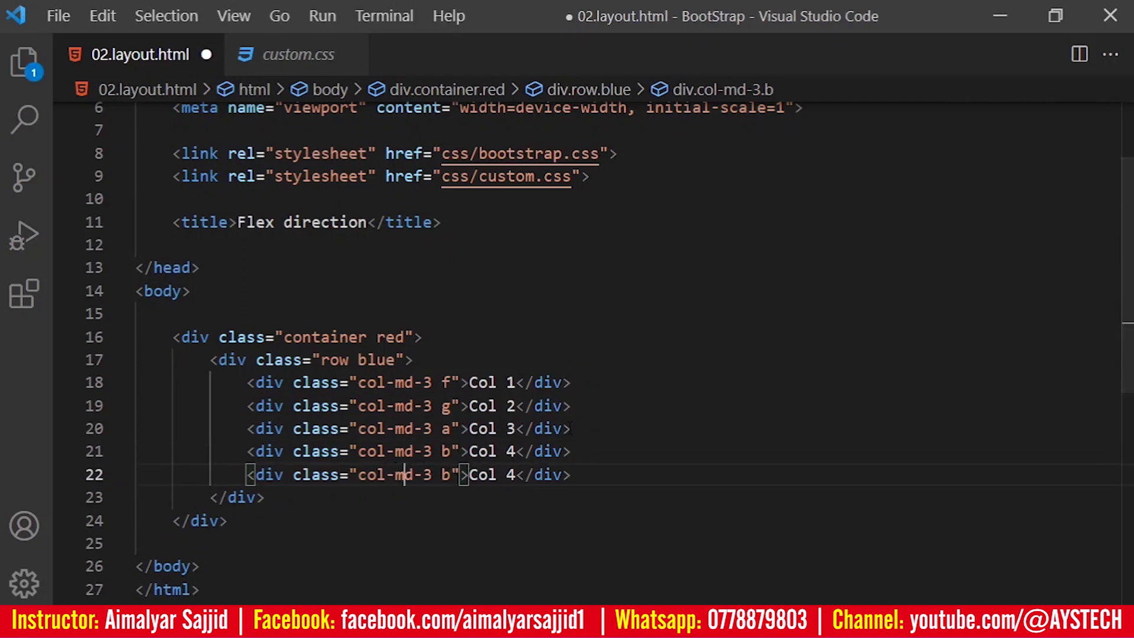
{"action": "key", "text": "Right"}
{"action": "key", "text": "Right"}
{"action": "key", "text": "Right"}
{"action": "key", "text": "shift+Right"}
{"action": "type", "text": "5"}
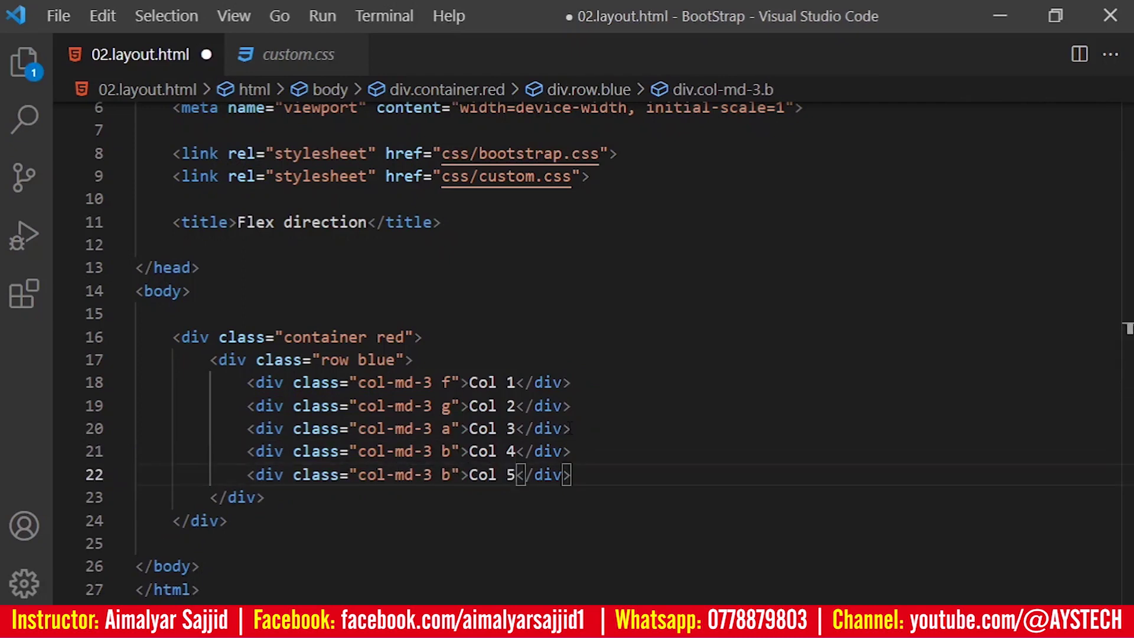
{"action": "key", "text": "ctrl+s"}
{"action": "key", "text": "alt+Tab"}
{"action": "key", "text": "F5"}
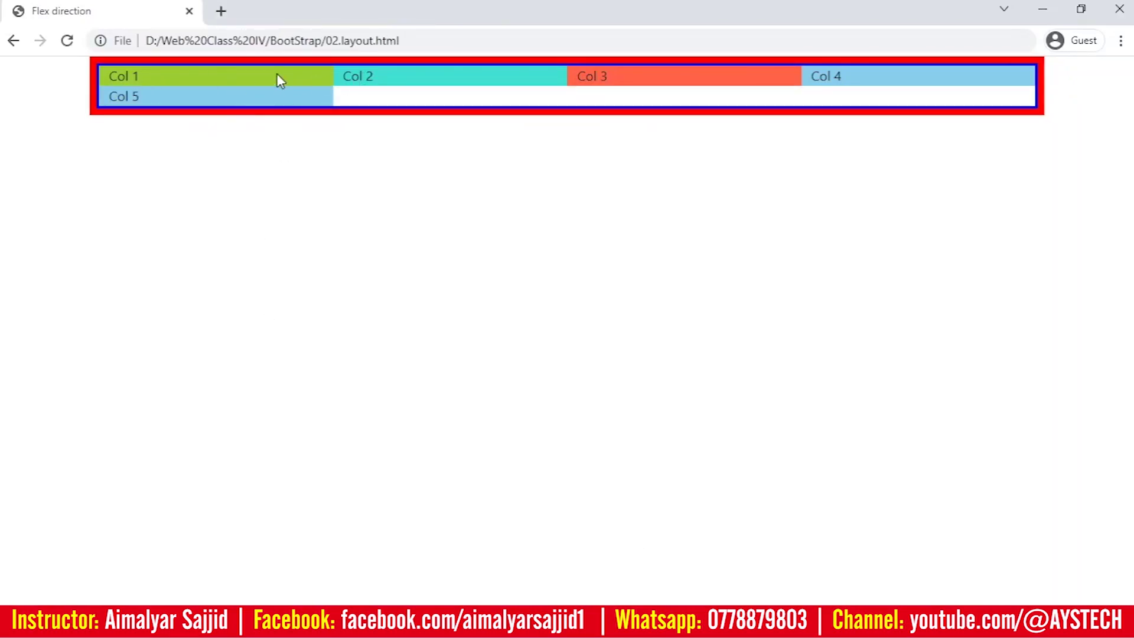
Highlight the Col 1–4 text and the wrapped Col 5 text in Chrome
{"action": "left_click_drag", "start_coordinate": [102, 68], "coordinate": [980, 84]}
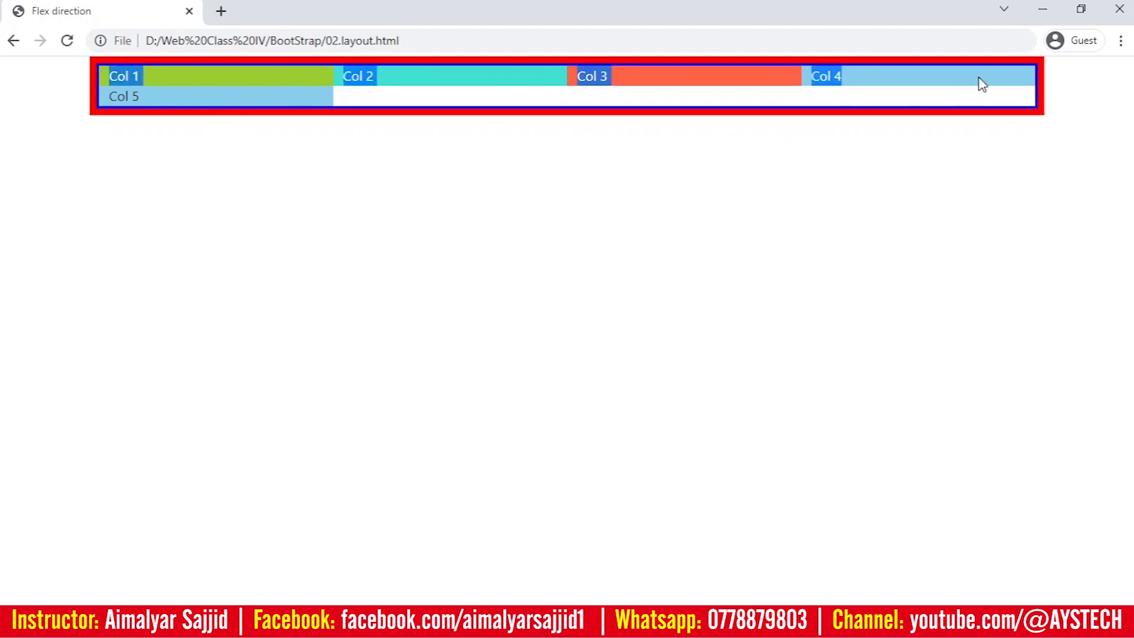
{"action": "left_click_drag", "start_coordinate": [149, 106], "coordinate": [89, 101]}
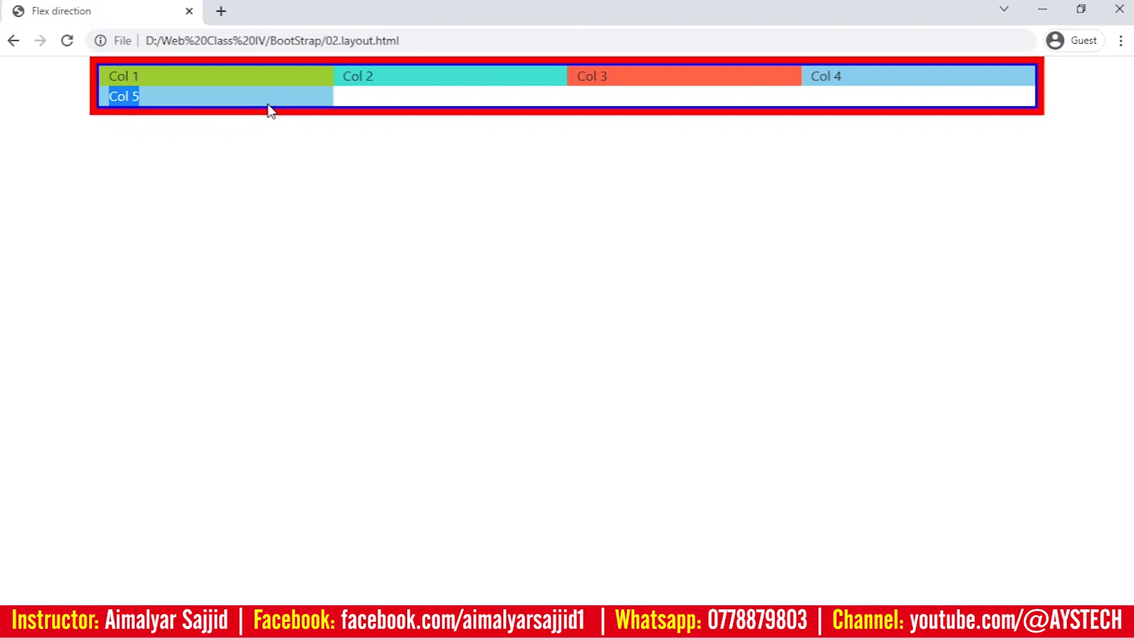
{"action": "key", "text": "alt+Tab"}
{"action": "key", "text": "Up"}
Add flex-nowrap to the blue row, save, and reload to keep all five columns on one line
{"action": "key", "text": "Up"}
{"action": "key", "text": "Up"}
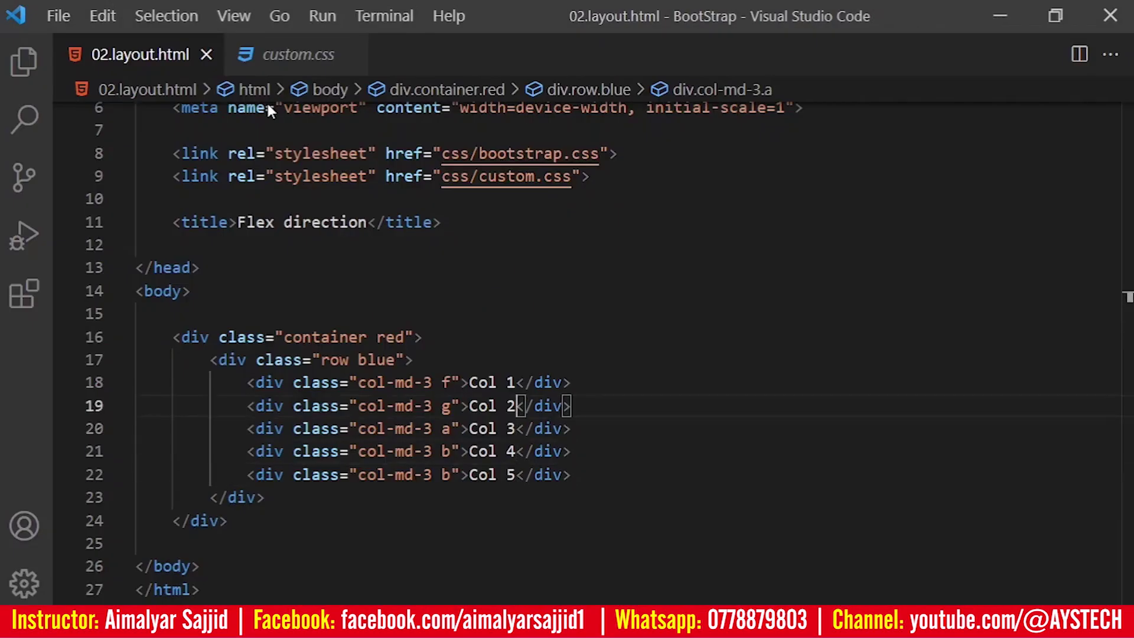
{"action": "key", "text": "Up"}
{"action": "key", "text": "Up"}
{"action": "key", "text": "Left"}
{"action": "key", "text": "Left"}
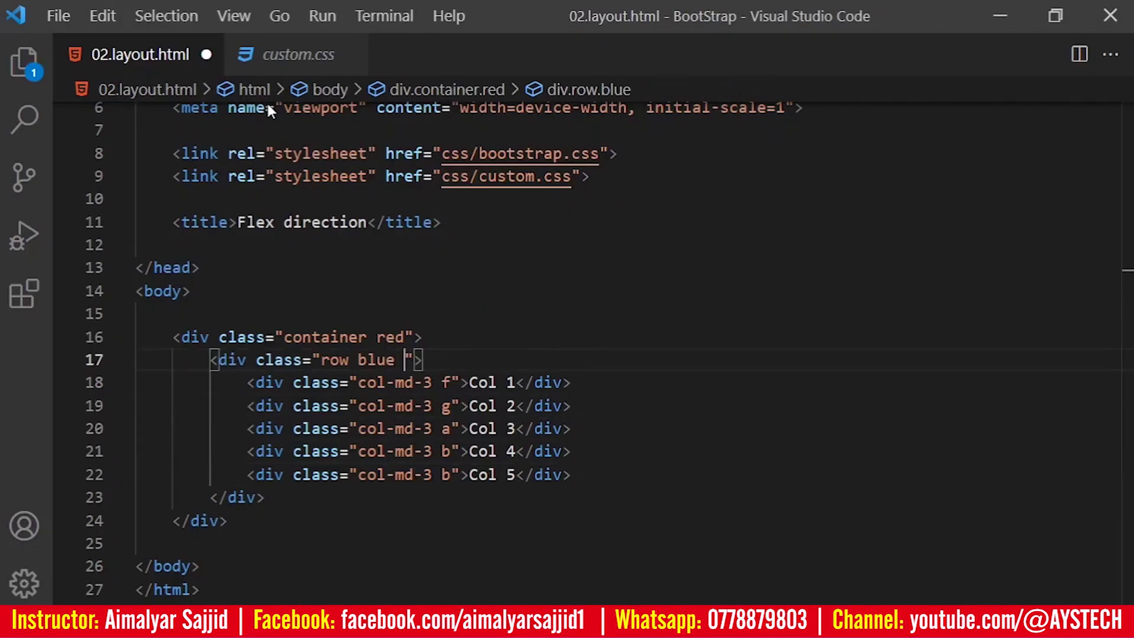
{"action": "type", "text": "flex-n"}
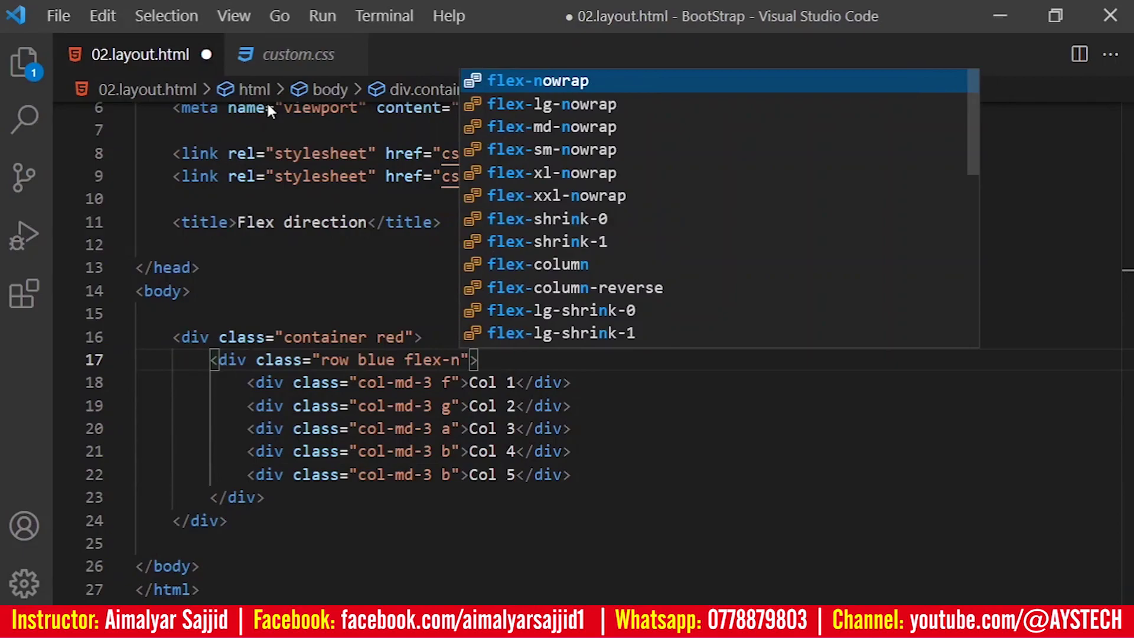
{"action": "key", "text": "Return"}
{"action": "key", "text": "ctrl+s"}
{"action": "key", "text": "alt+Tab"}
{"action": "key", "text": "F5"}
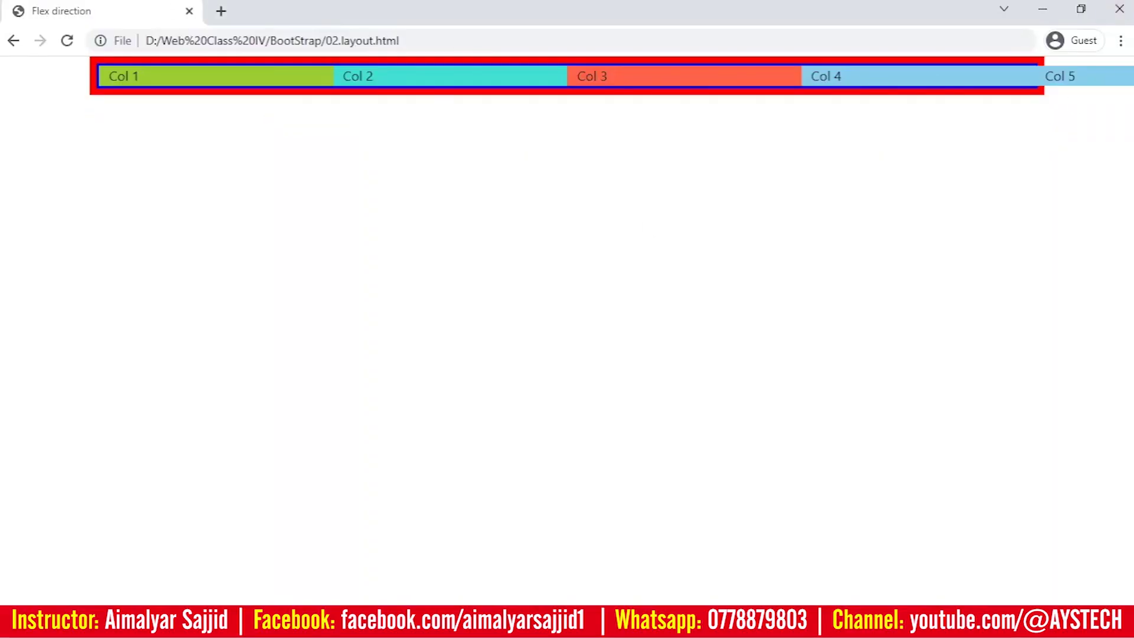
{"action": "scroll", "coordinate": [915, 431], "scroll_direction": "right", "scroll_amount": 3}
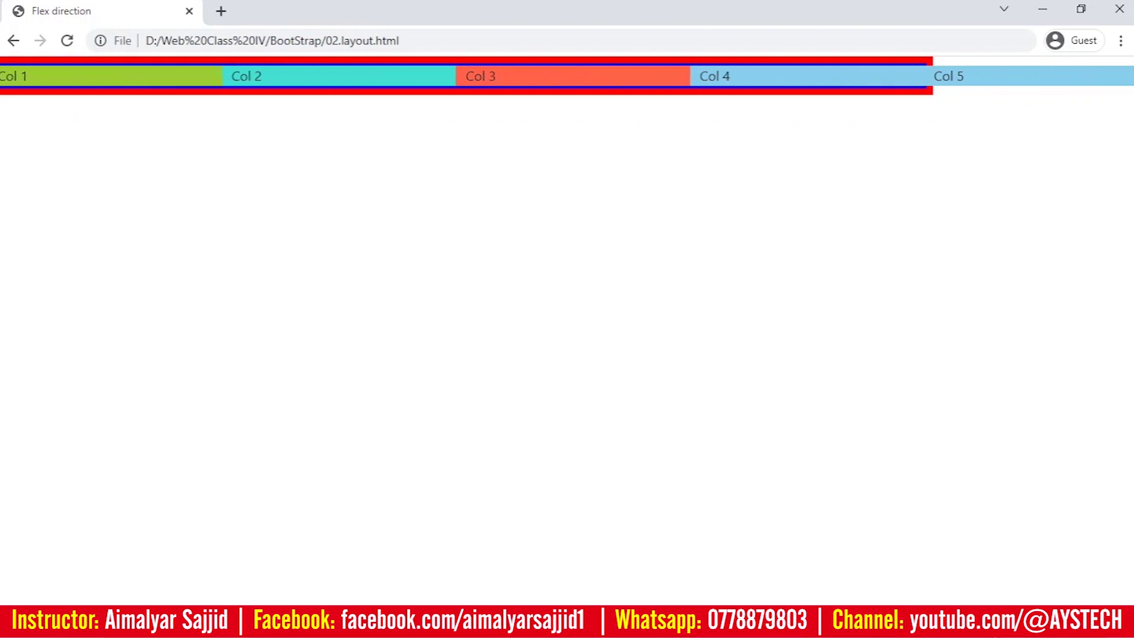
{"action": "scroll", "coordinate": [568, 76], "scroll_direction": "left", "scroll_amount": 1}
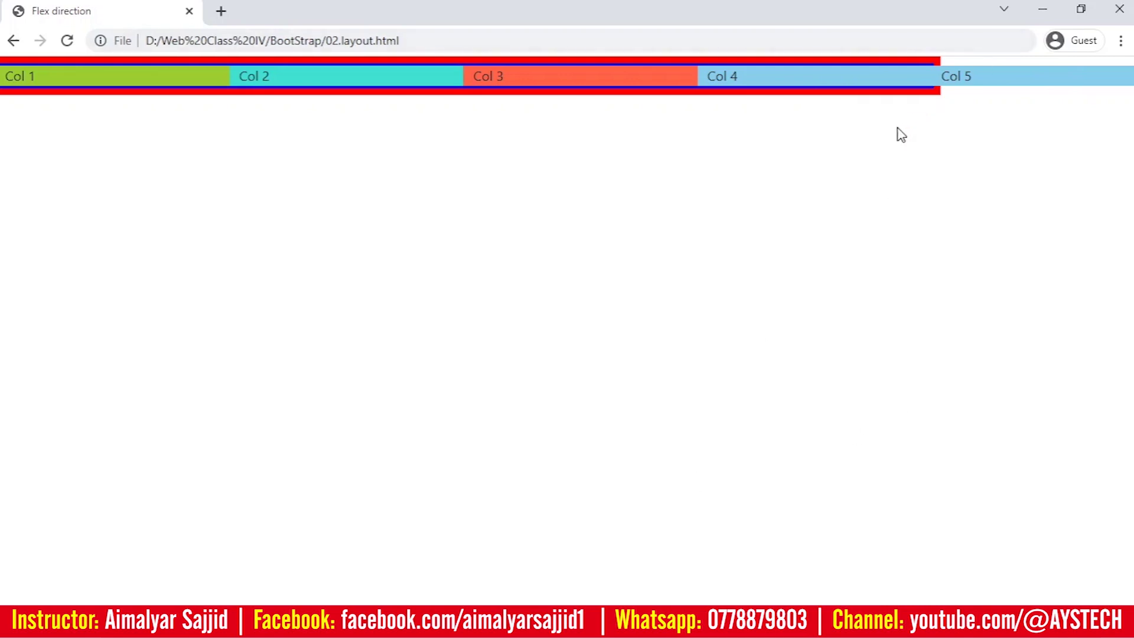
{"action": "key", "text": "alt+Tab"}
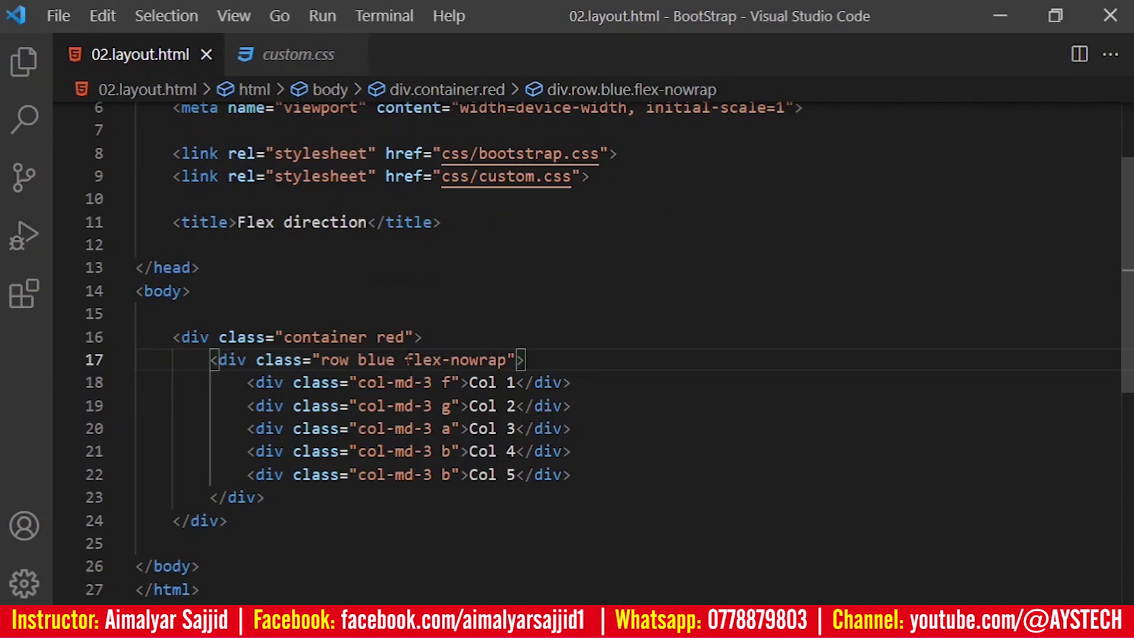
Remove flex-nowrap, save, and reload Chrome so Col 5 wraps below again
{"action": "left_click_drag", "start_coordinate": [405, 360], "coordinate": [510, 360]}
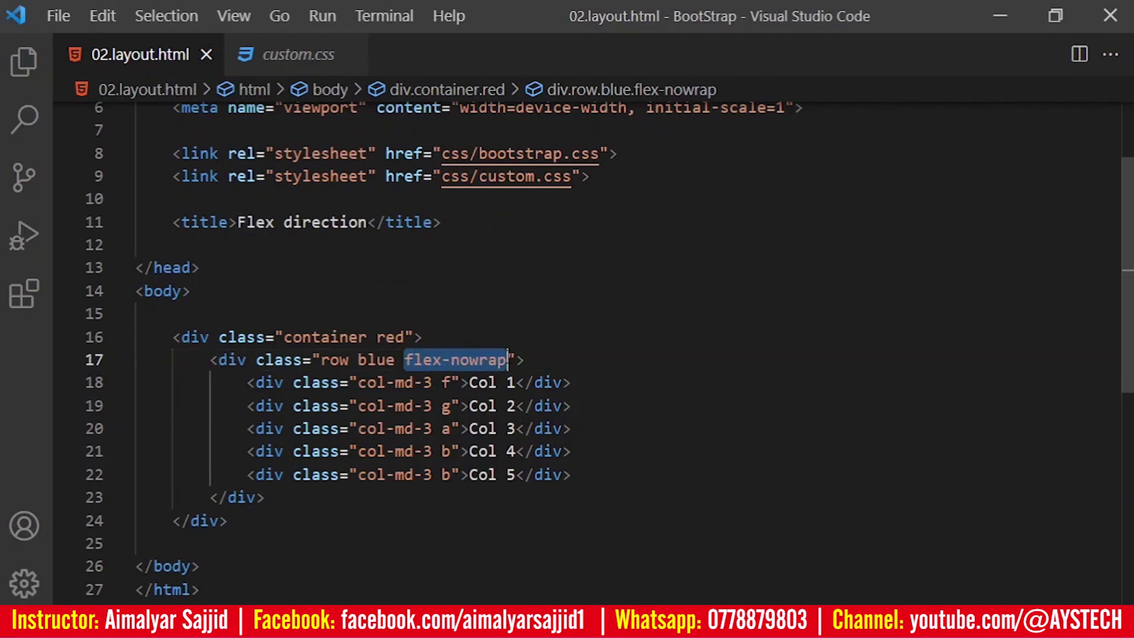
{"action": "key", "text": "BackSpace"}
{"action": "key", "text": "BackSpace"}
{"action": "key", "text": "ctrl+s"}
{"action": "key", "text": "alt+Tab"}
{"action": "key", "text": "ctrl+r"}
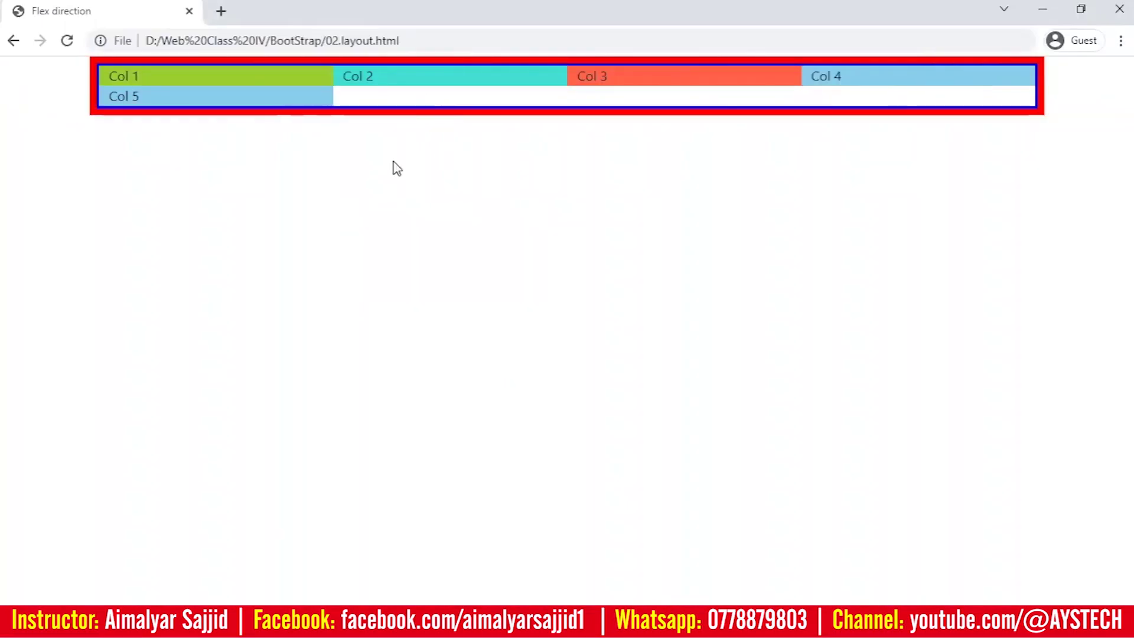
{"action": "mouse_move", "coordinate": [242, 76]}
{"action": "left_mouse_down"}
{"action": "mouse_move", "coordinate": [349, 101]}
{"action": "mouse_move", "coordinate": [88, 97]}
{"action": "mouse_move", "coordinate": [150, 78]}
{"action": "left_mouse_up"}
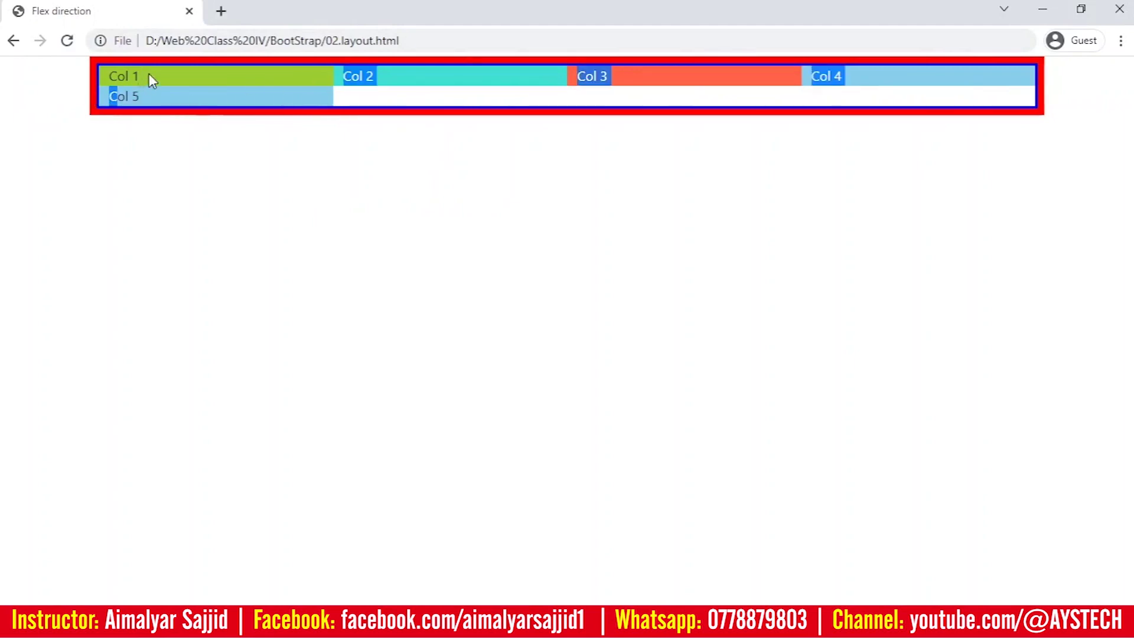
{"action": "left_click", "coordinate": [168, 99]}
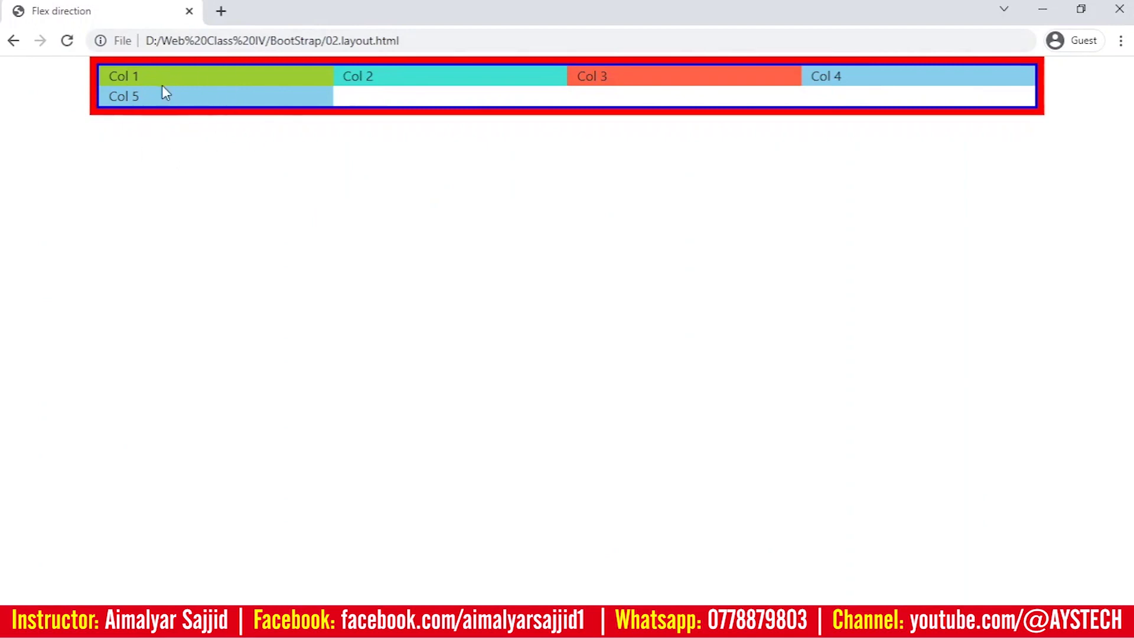
Add flex-wrap-reverse to the blue row, save, and reload Chrome to put Col 5 on top
{"action": "key", "text": "alt+Tab"}
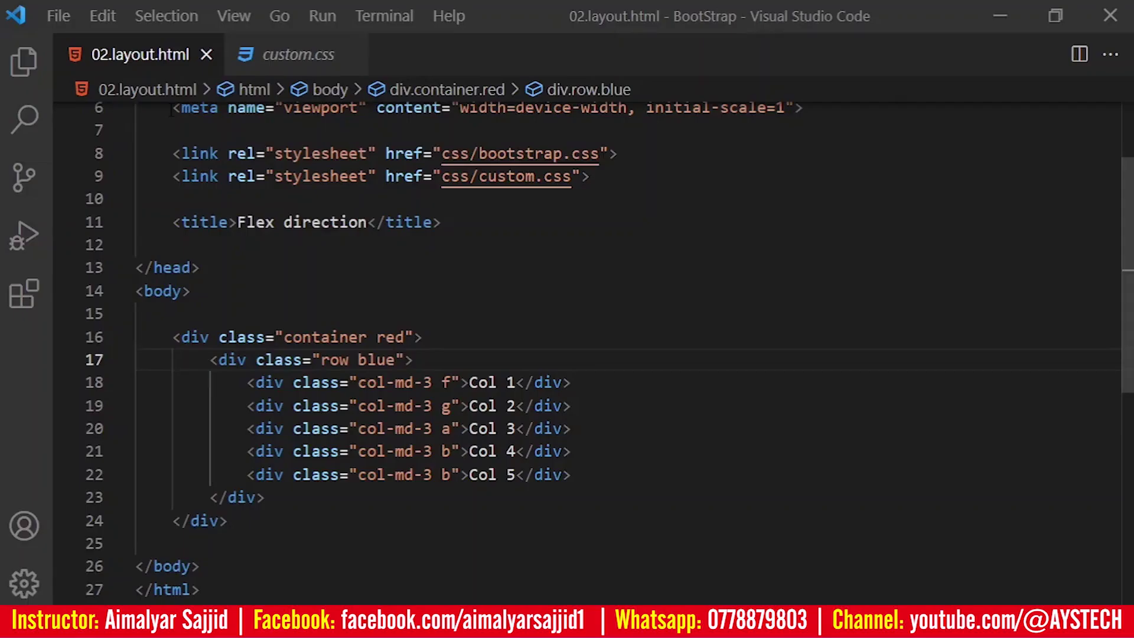
{"action": "type", "text": "flex"}
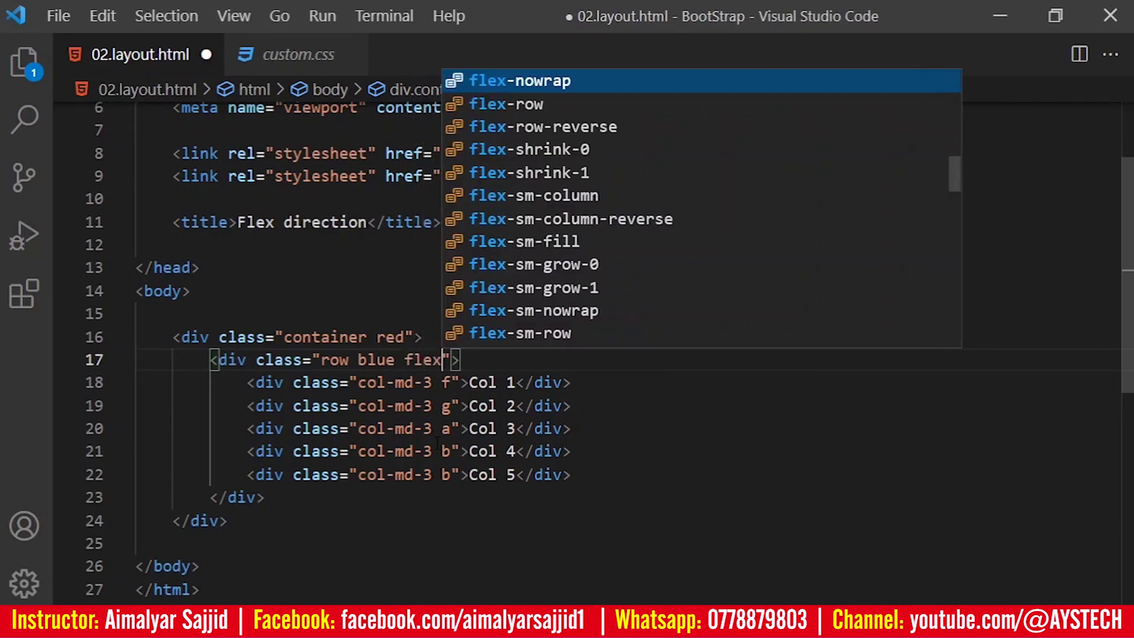
{"action": "type", "text": "-wrap-"}
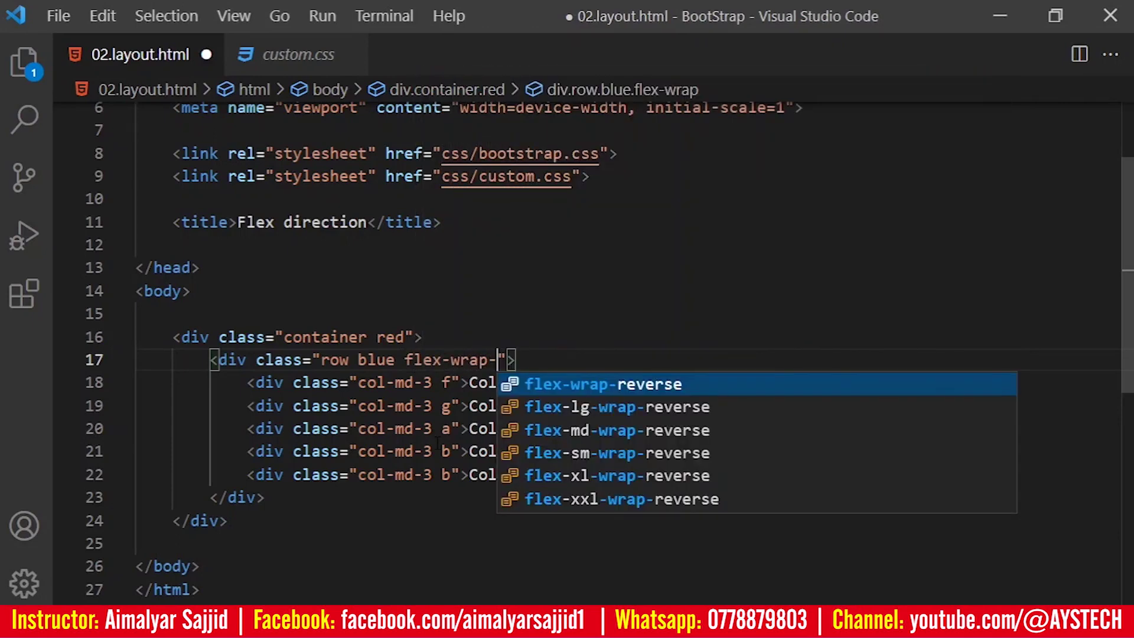
{"action": "type", "text": "re"}
{"action": "key", "text": "Return"}
{"action": "key", "text": "ctrl+s"}
{"action": "key", "text": "alt+Tab"}
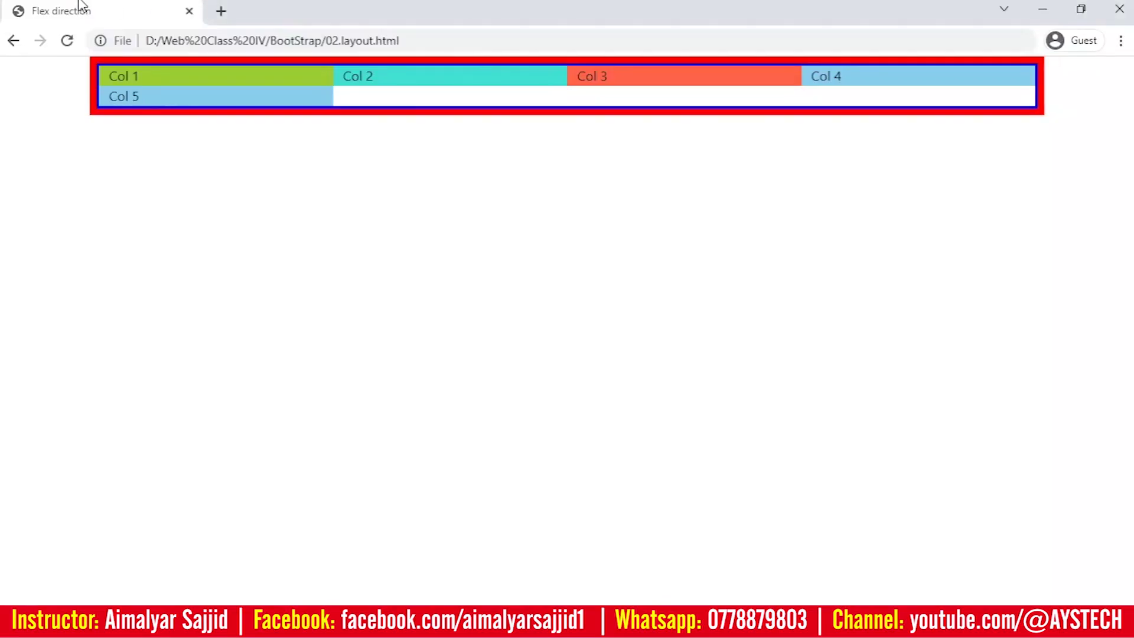
{"action": "left_click", "coordinate": [67, 42]}
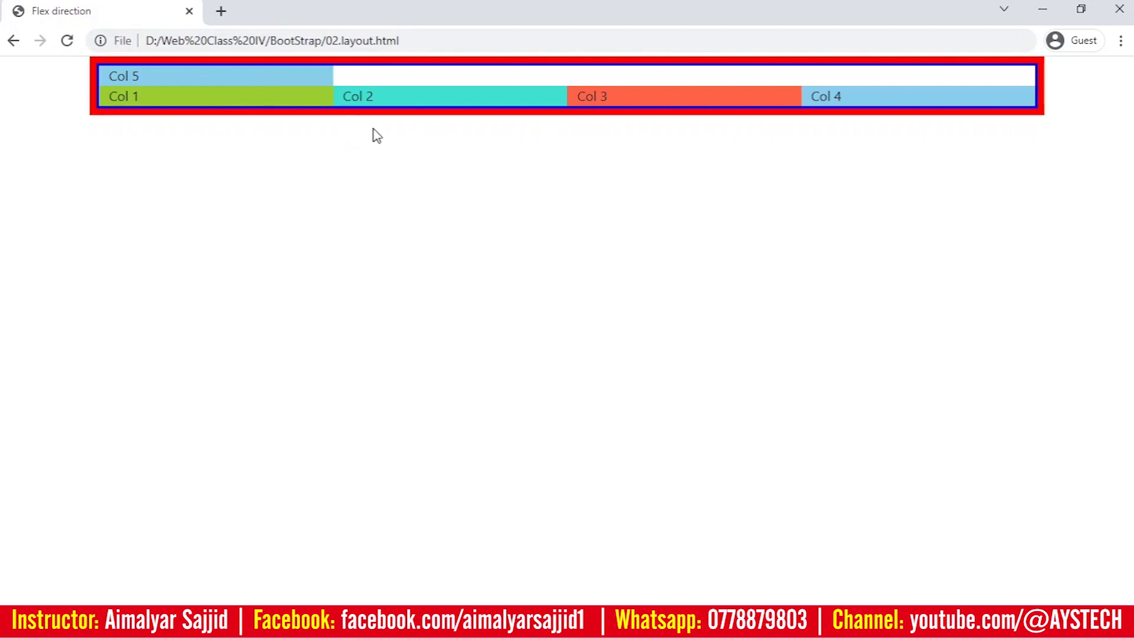
{"action": "key", "text": "alt+Tab"}
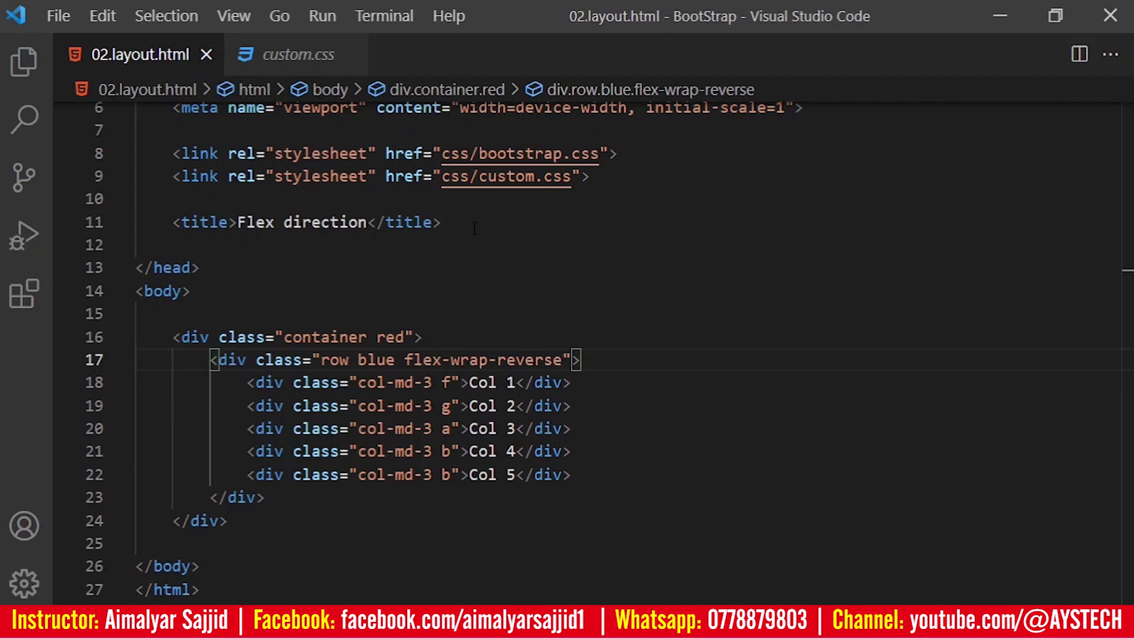
Replace wrap-reverse with flex-column in the blue row's class
{"action": "key", "text": "BackSpace"}
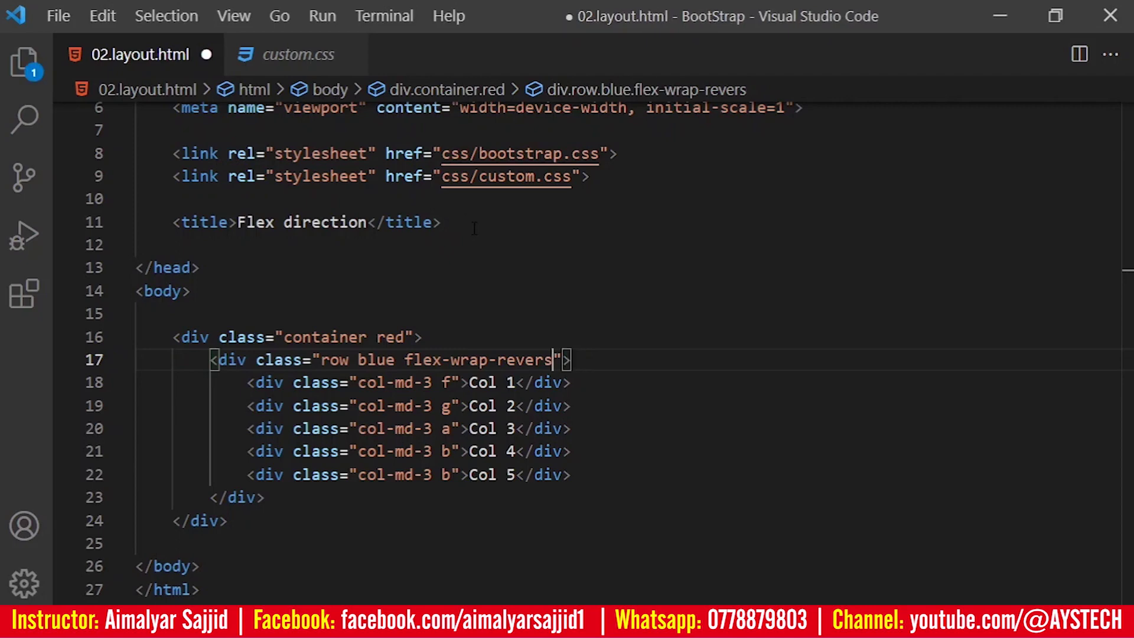
{"action": "key", "text": "BackSpace"}
{"action": "key", "text": "BackSpace"}
{"action": "key", "text": "BackSpace"}
{"action": "key", "text": "BackSpace"}
{"action": "type", "text": "co"}
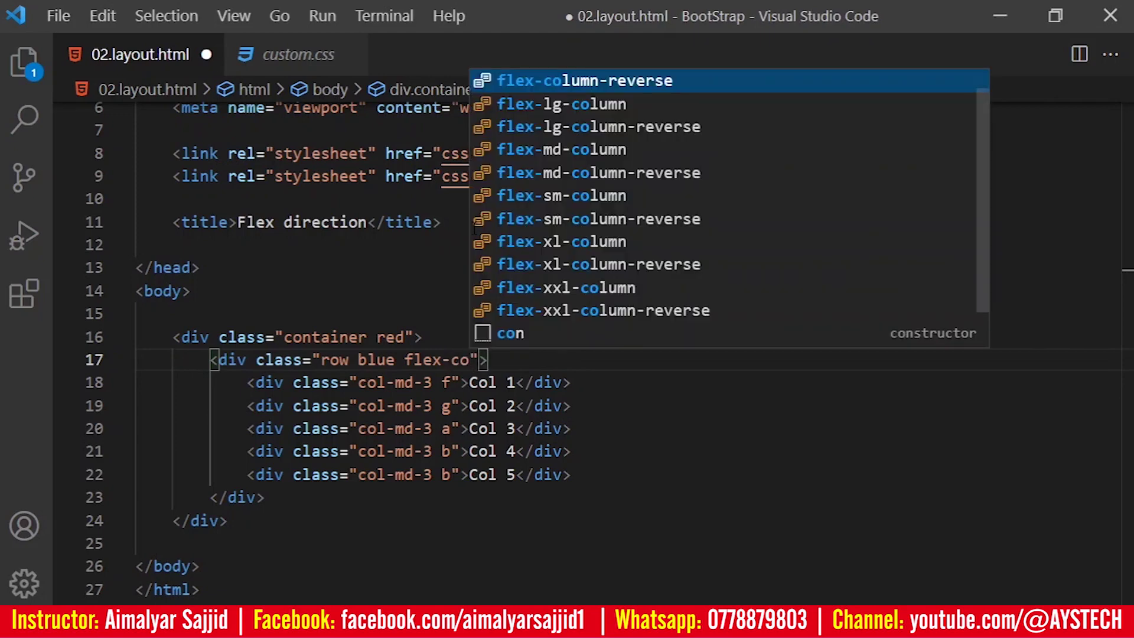
{"action": "key", "text": "Down"}
{"action": "key", "text": "Up"}
{"action": "type", "text": "lumn"}
{"action": "key", "text": "Escape"}
Save and reload Chrome to see Col 1–5 stacked, then go to the Col 5 line
{"action": "key", "text": "ctrl+s"}
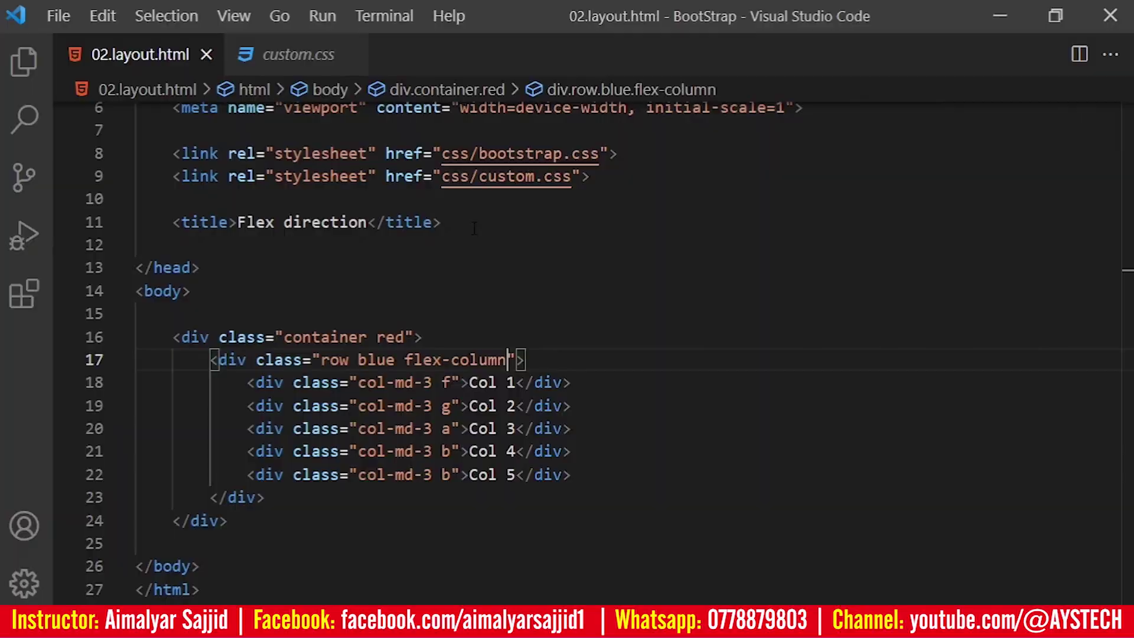
{"action": "key", "text": "alt+Tab"}
{"action": "key", "text": "F5"}
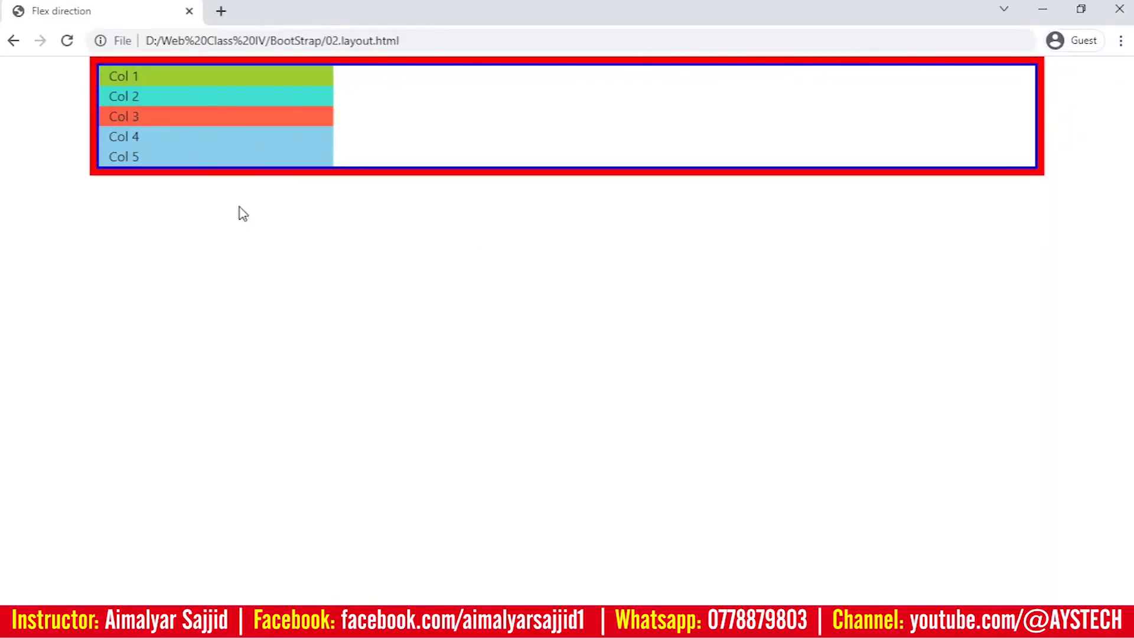
{"action": "key", "text": "alt+Tab"}
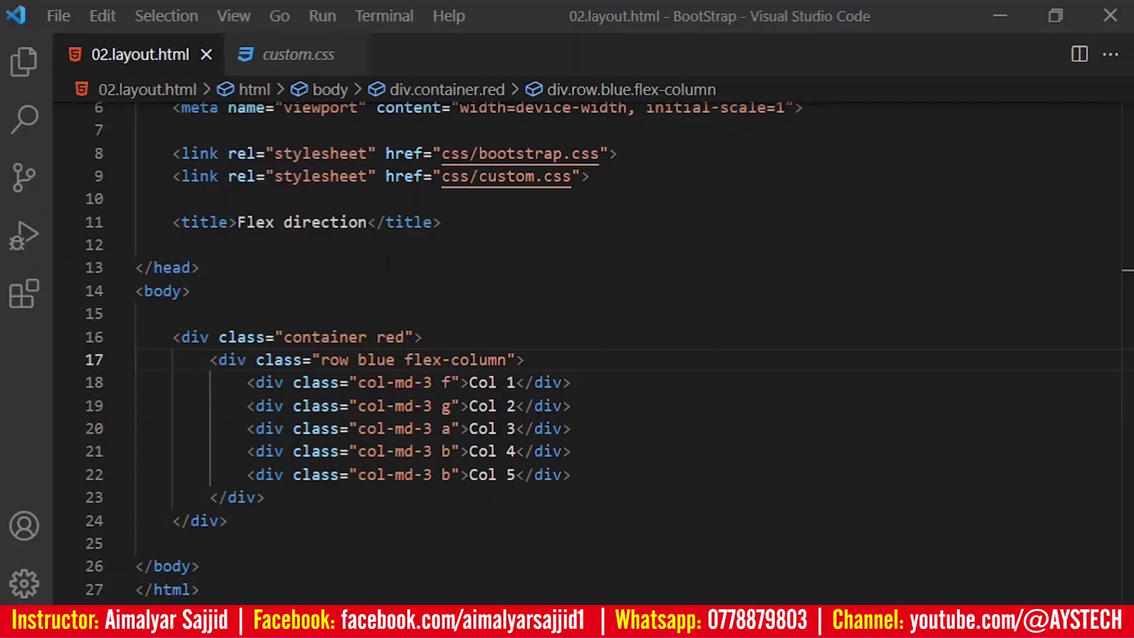
{"action": "left_click", "coordinate": [381, 474]}
Delete the Col 5 line, save, and reload Chrome to show four columns
{"action": "key", "text": "ctrl+x"}
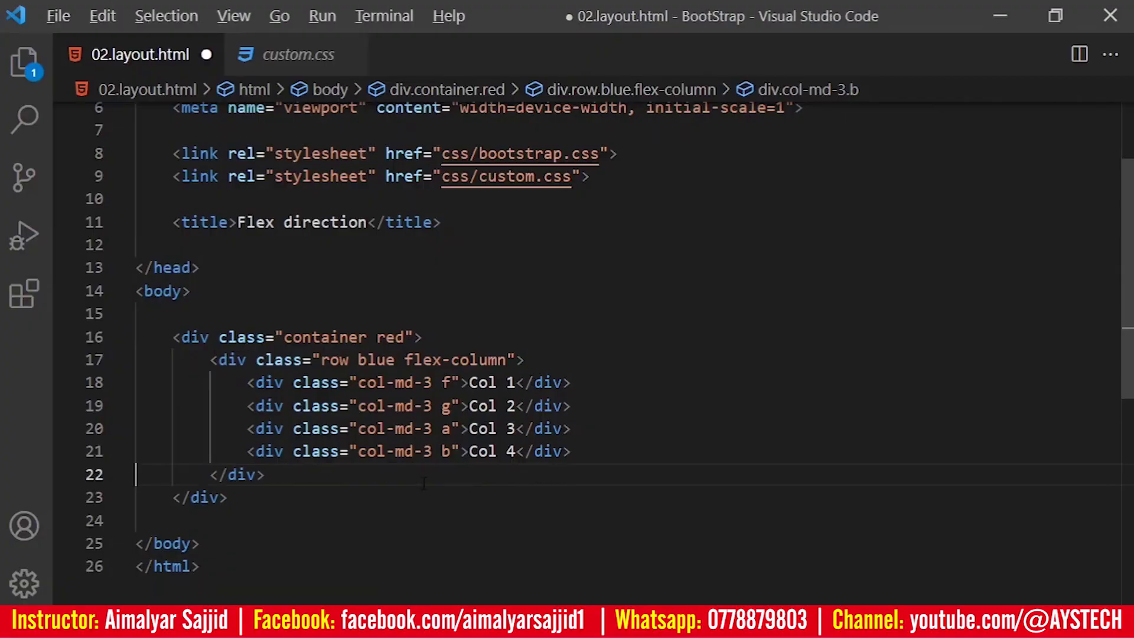
{"action": "key", "text": "ctrl+s"}
{"action": "key", "text": "alt+Tab"}
{"action": "key", "text": "F5"}
Inspect the page in device mode and drag the viewport wider and narrower
{"action": "right_click", "coordinate": [434, 232]}
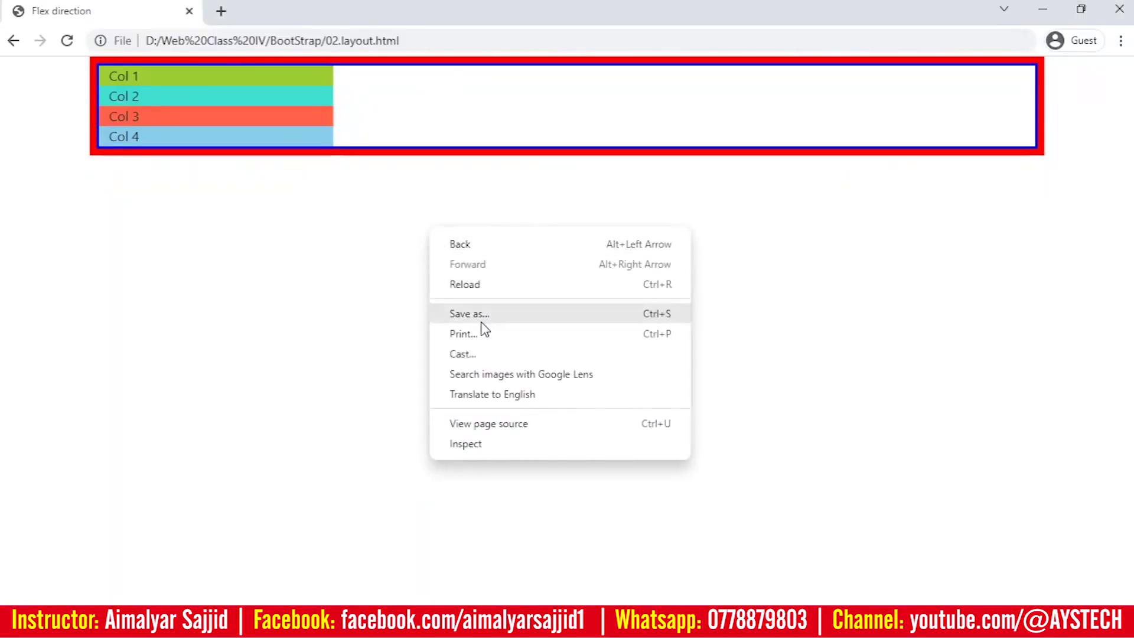
{"action": "left_click", "coordinate": [496, 452]}
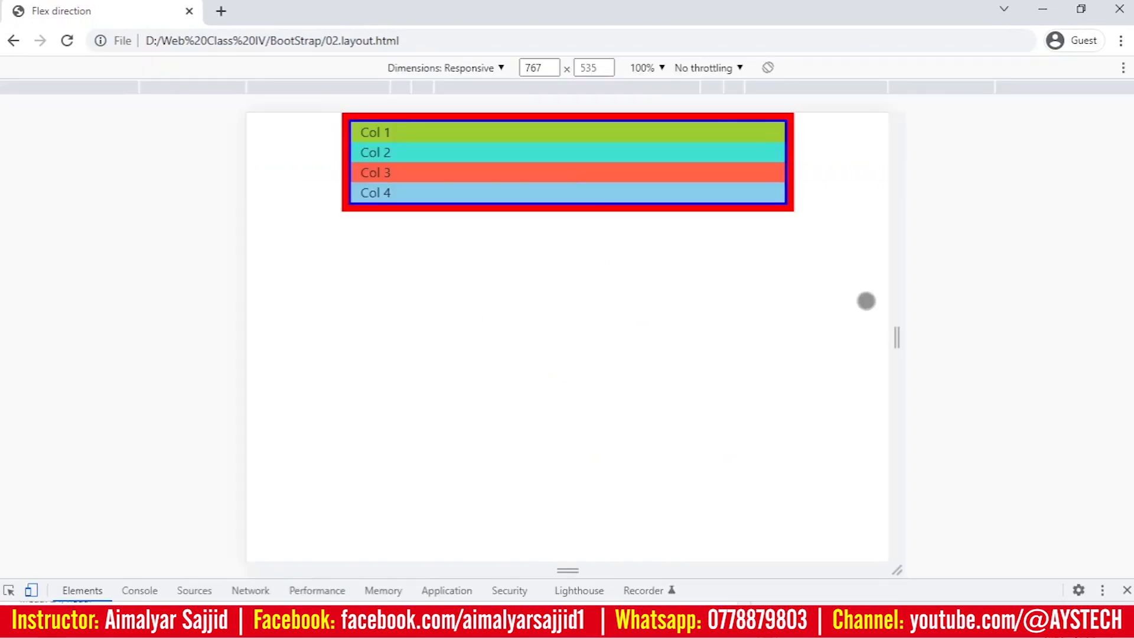
{"action": "left_click_drag", "start_coordinate": [892, 335], "coordinate": [1063, 333]}
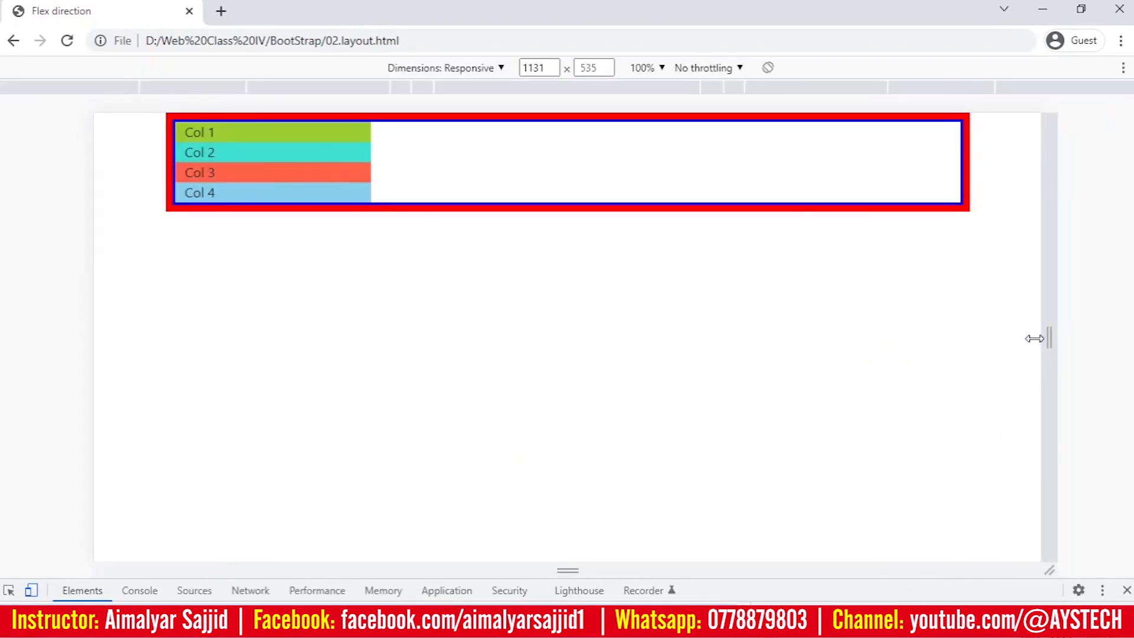
{"action": "mouse_move", "coordinate": [1051, 336]}
{"action": "left_mouse_down"}
{"action": "mouse_move", "coordinate": [881, 335]}
{"action": "mouse_move", "coordinate": [959, 355]}
{"action": "mouse_move", "coordinate": [1025, 346]}
{"action": "mouse_move", "coordinate": [1006, 340]}
{"action": "left_mouse_up"}
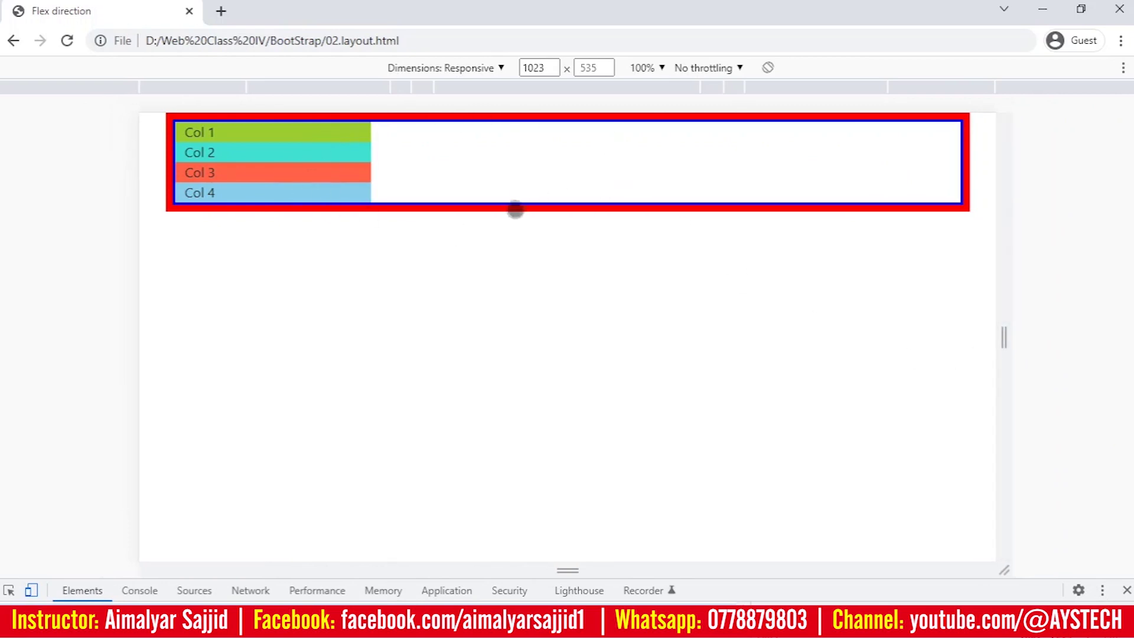
{"action": "key", "text": "alt+Tab"}
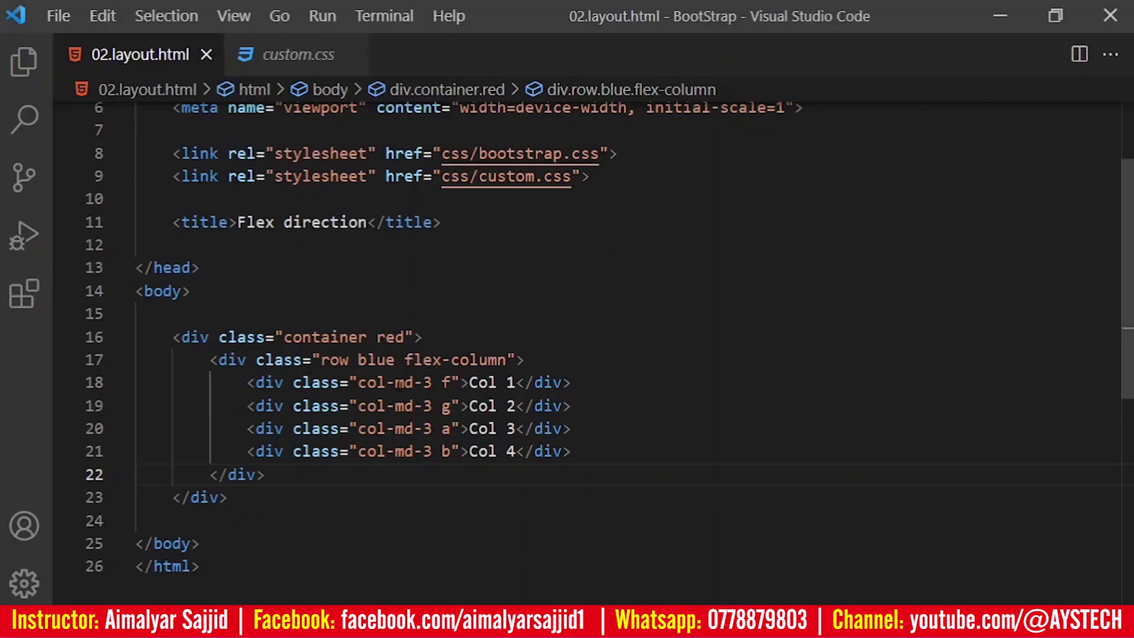
Change the row's class to flex-lg-column and reload Chrome
{"action": "left_click", "coordinate": [446, 360]}
{"action": "type", "text": "-lg"}
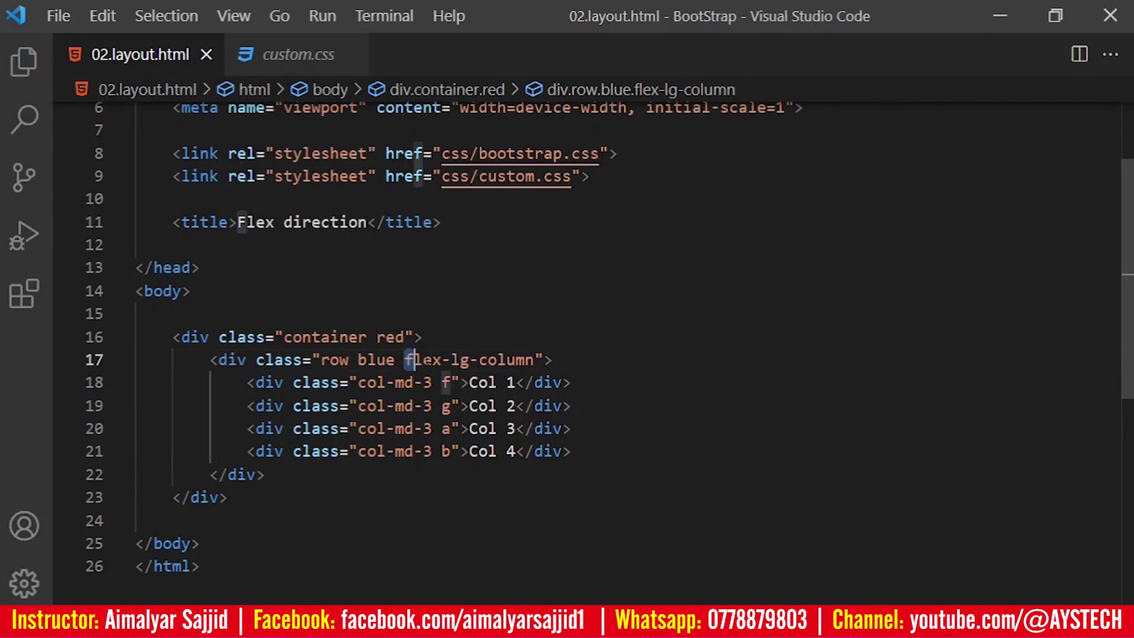
{"action": "left_click_drag", "start_coordinate": [404, 359], "coordinate": [529, 360]}
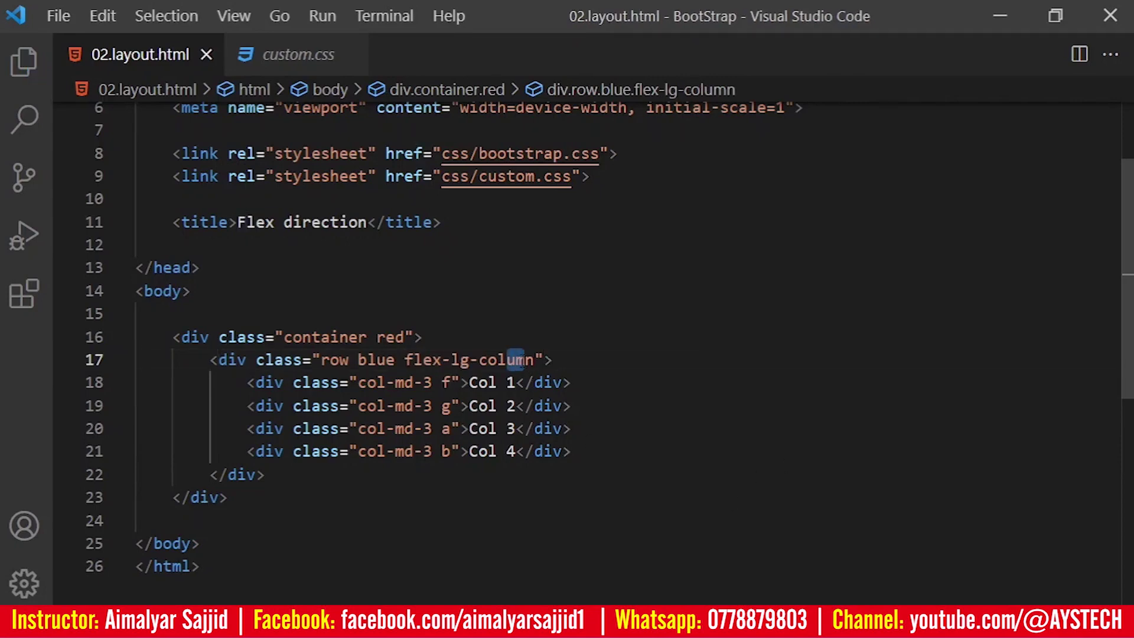
{"action": "key", "text": "alt+Tab"}
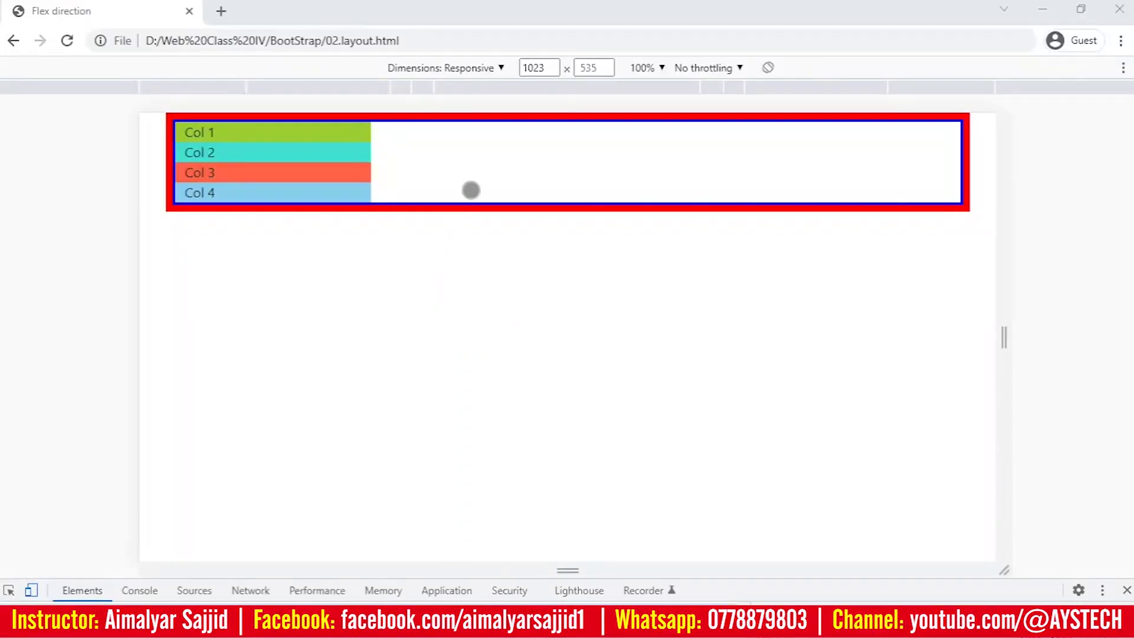
{"action": "left_click", "coordinate": [67, 41]}
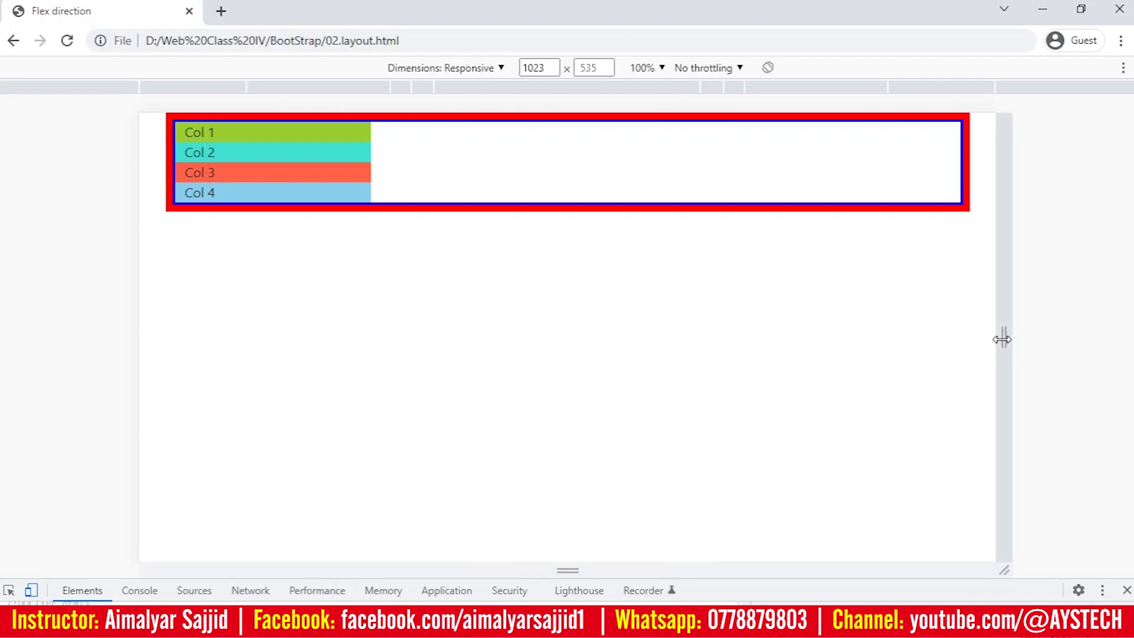
Step the device-mode width to 992 px, then 991 px
{"action": "left_click_drag", "start_coordinate": [1003, 339], "coordinate": [989, 338]}
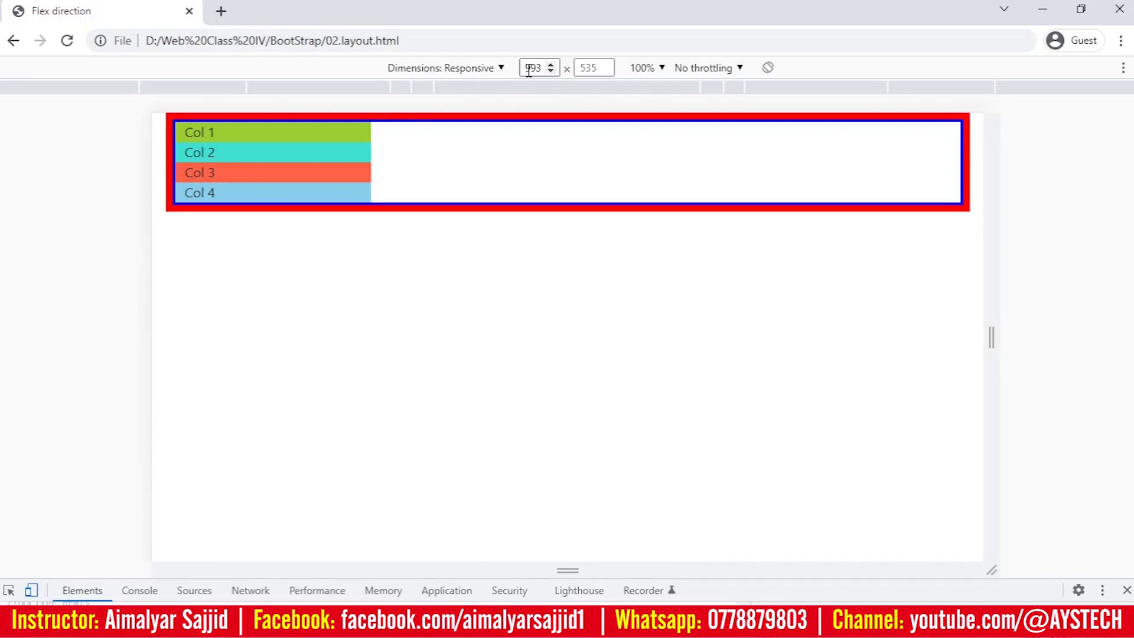
{"action": "left_click", "coordinate": [552, 71]}
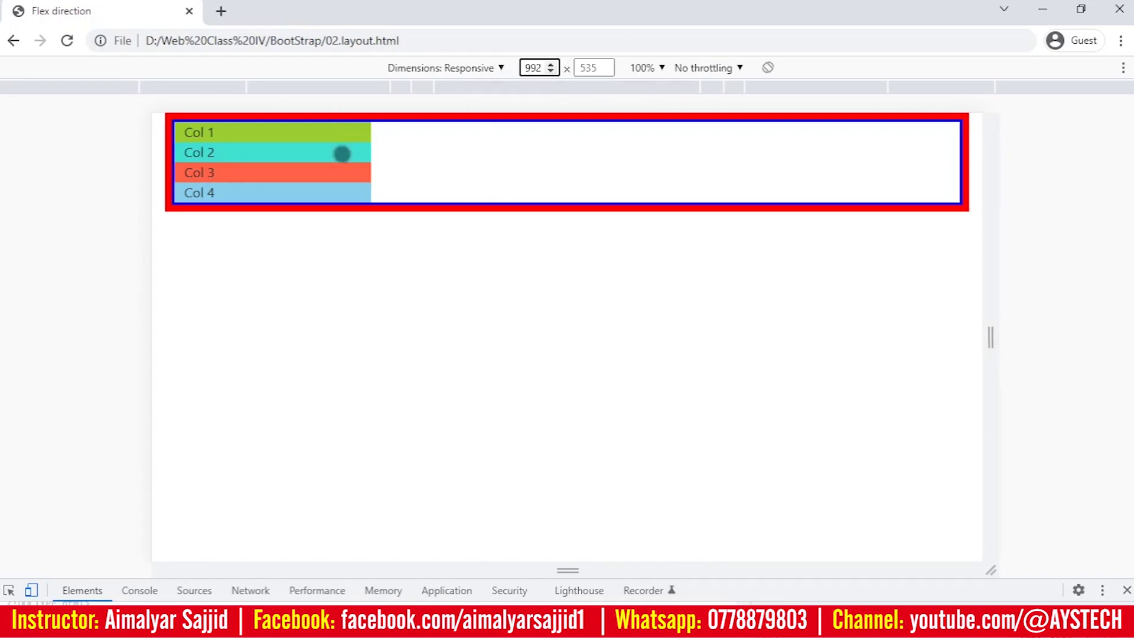
{"action": "left_click", "coordinate": [551, 72]}
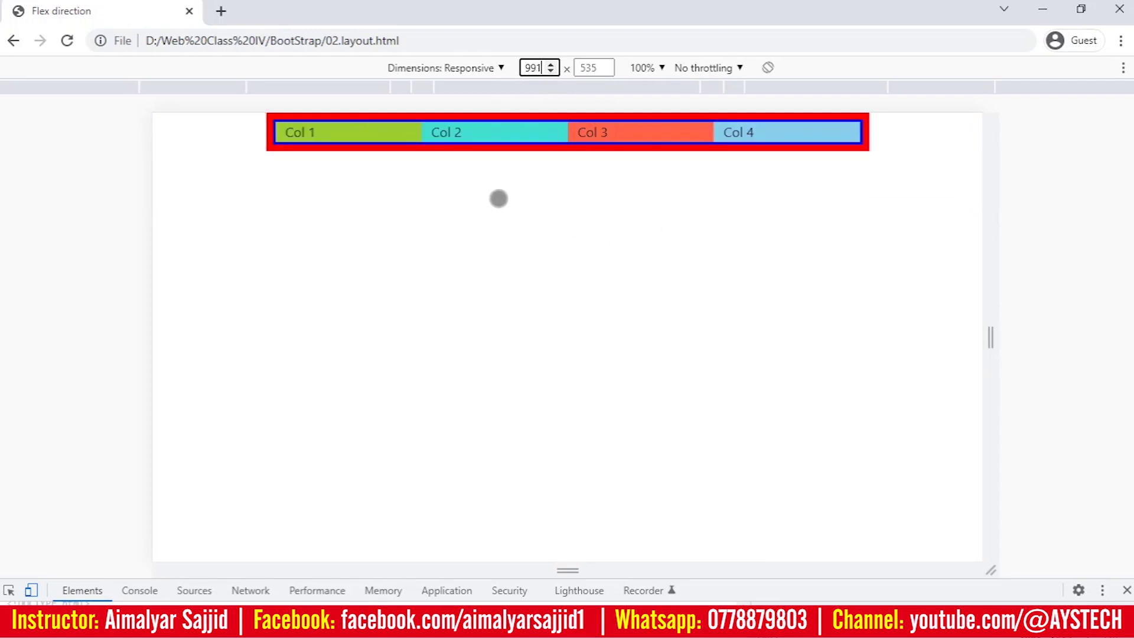
{"action": "key", "text": "alt+Tab"}
Change flex-lg-column to flex-column-reverse on line 17 and save
{"action": "left_click", "coordinate": [459, 360]}
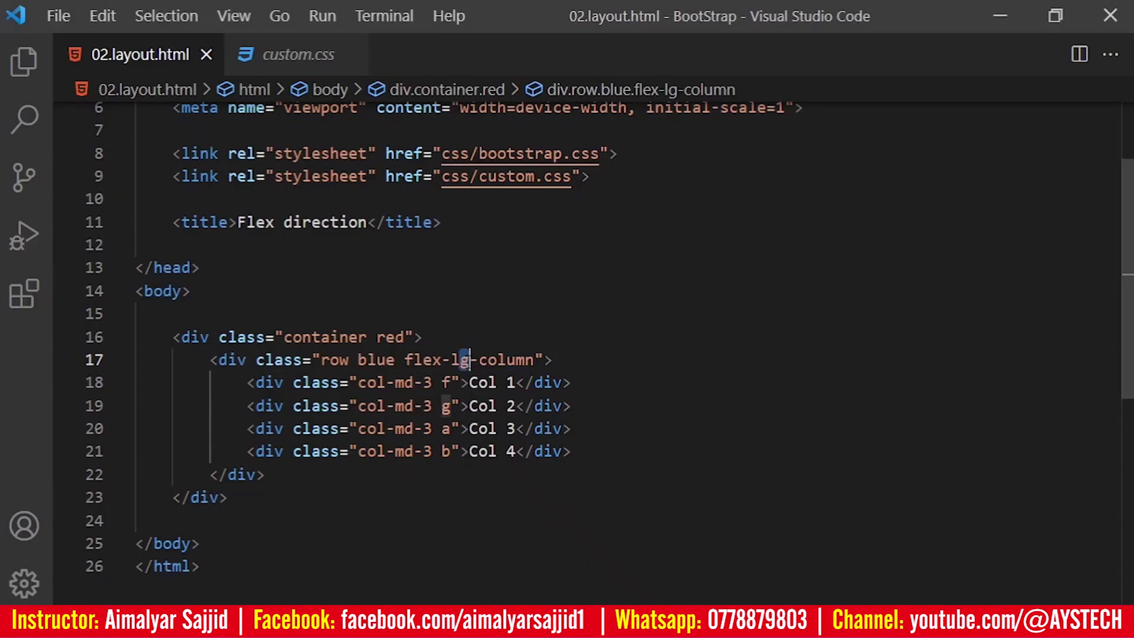
{"action": "left_click_drag", "start_coordinate": [451, 360], "coordinate": [470, 360]}
{"action": "left_click_drag", "start_coordinate": [497, 360], "coordinate": [536, 360]}
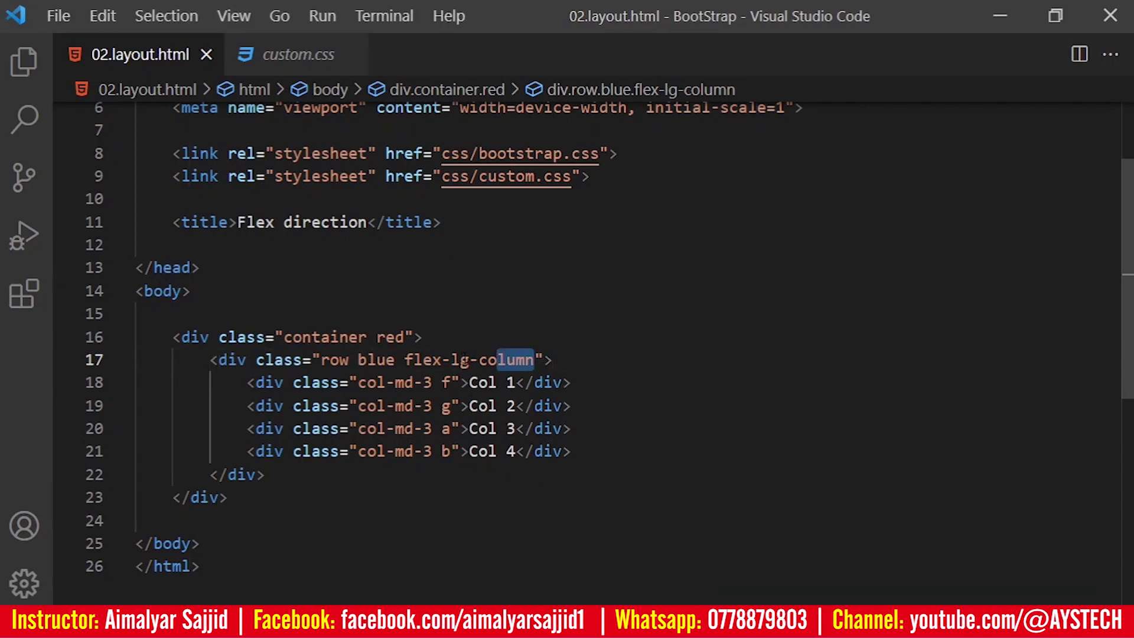
{"action": "left_click_drag", "start_coordinate": [450, 360], "coordinate": [470, 361]}
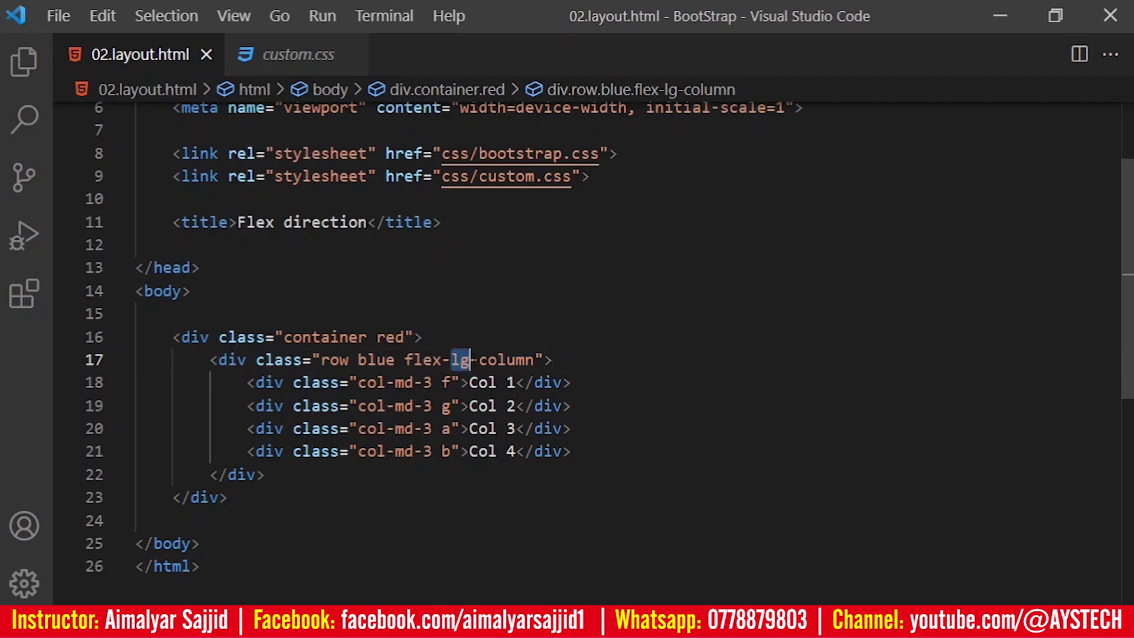
{"action": "left_click", "coordinate": [537, 360]}
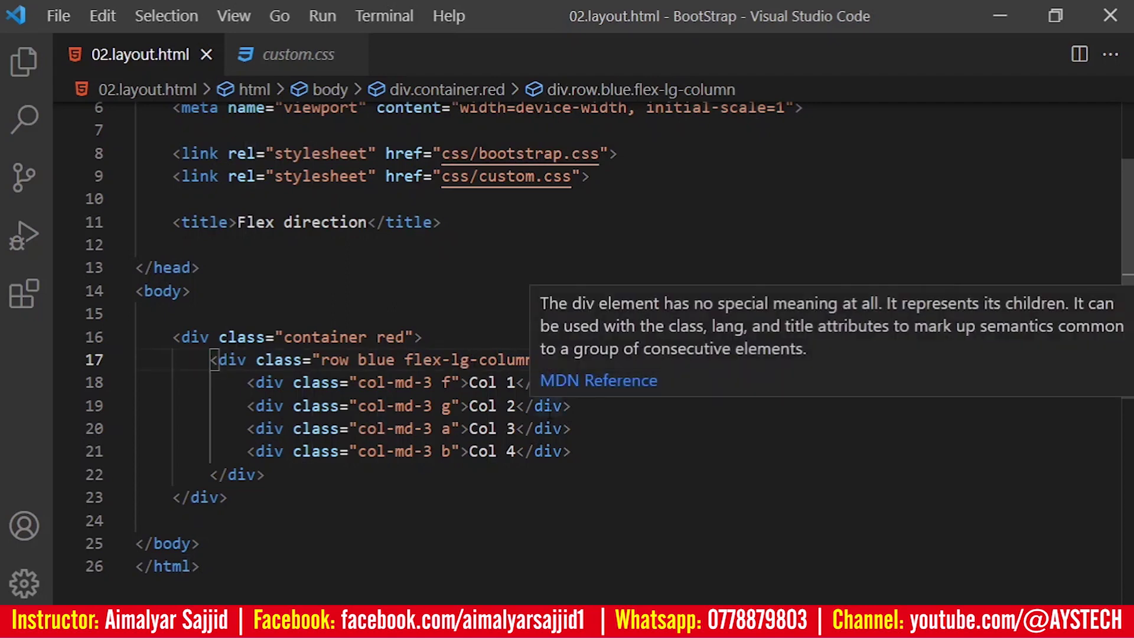
{"action": "key", "text": "Left"}
{"action": "key", "text": "Left"}
{"action": "key", "text": "Left"}
{"action": "key", "text": "Left"}
{"action": "key", "text": "Left"}
{"action": "key", "text": "Left"}
{"action": "key", "text": "Left"}
{"action": "key", "text": "BackSpace"}
{"action": "key", "text": "BackSpace"}
{"action": "key", "text": "BackSpace"}
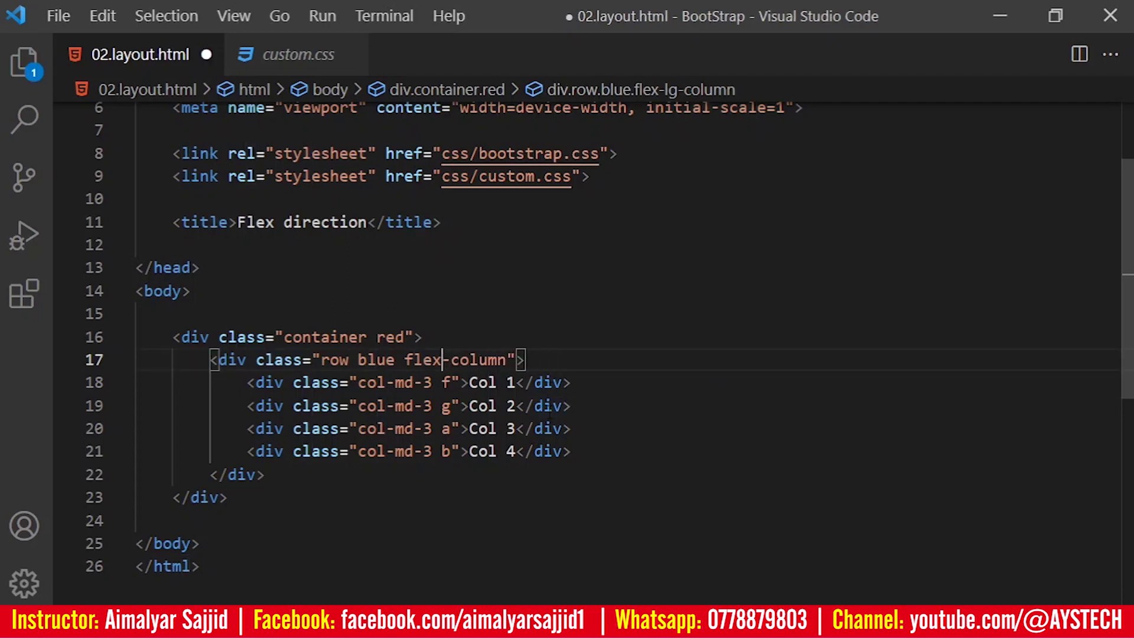
{"action": "key", "text": "Right"}
{"action": "key", "text": "Right"}
{"action": "key", "text": "Right"}
{"action": "key", "text": "Right"}
{"action": "key", "text": "Right"}
{"action": "type", "text": "-r"}
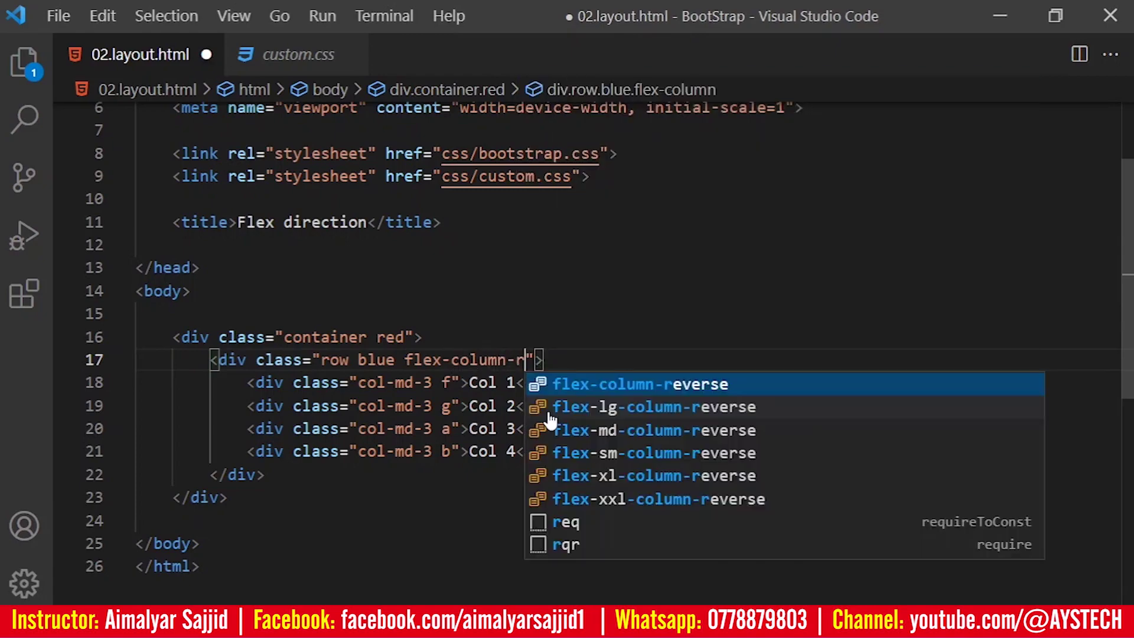
{"action": "key", "text": "Return"}
{"action": "key", "text": "ctrl+s"}
Reload Chrome and resize the preview up to 1141 px to check reversed stacking
{"action": "key", "text": "alt+Tab"}
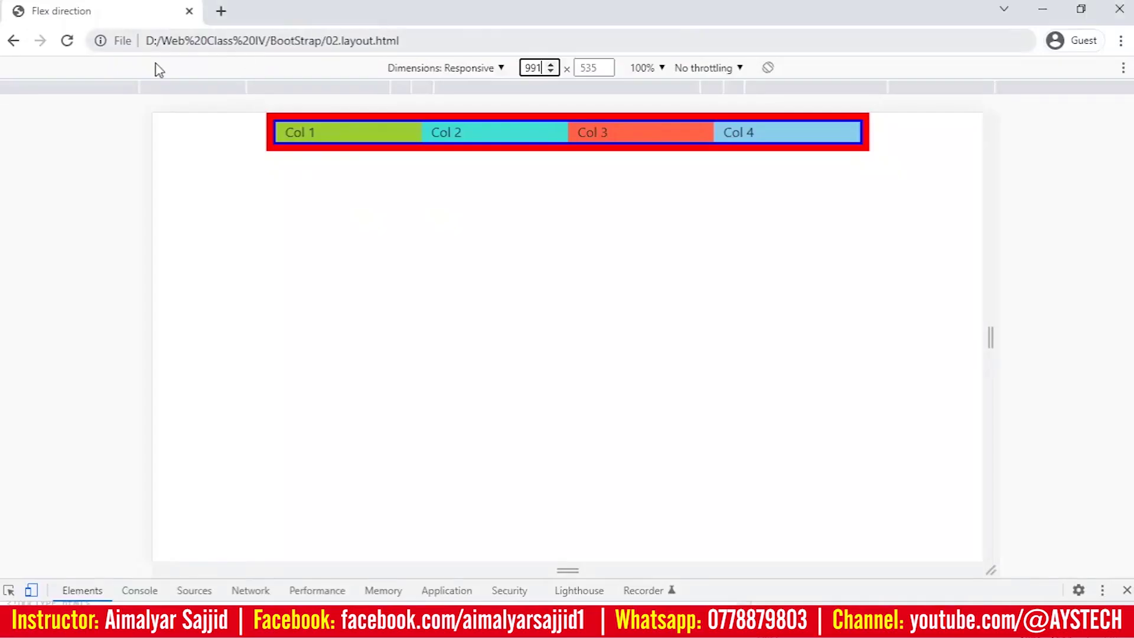
{"action": "key", "text": "F5"}
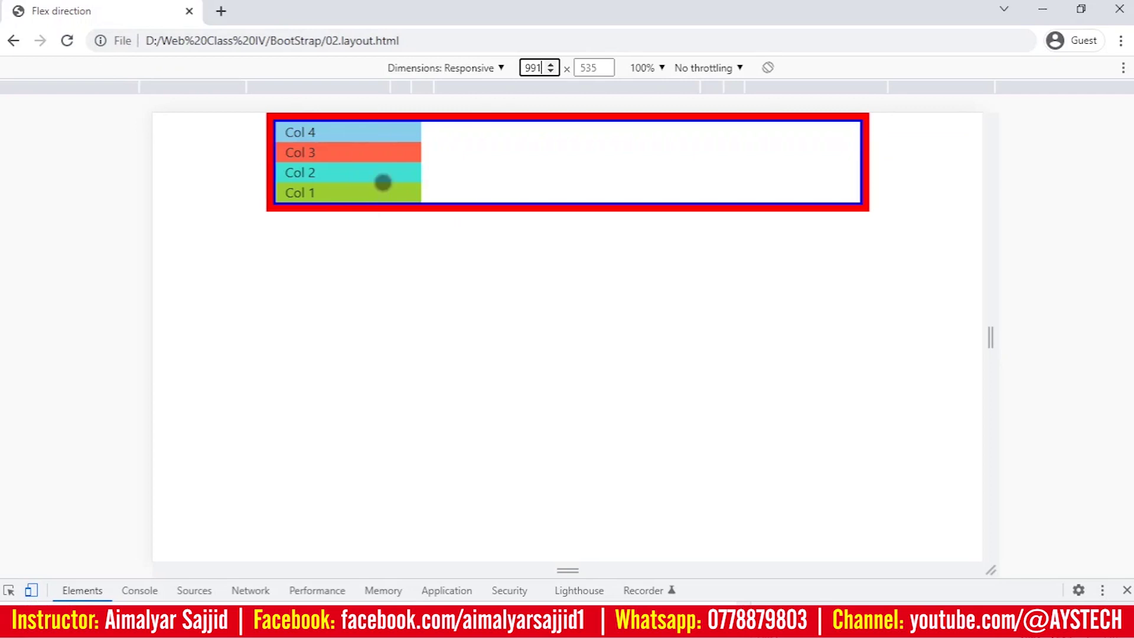
{"action": "mouse_move", "coordinate": [994, 335]}
{"action": "left_mouse_down"}
{"action": "mouse_move", "coordinate": [1081, 336]}
{"action": "mouse_move", "coordinate": [1002, 347]}
{"action": "left_mouse_up"}
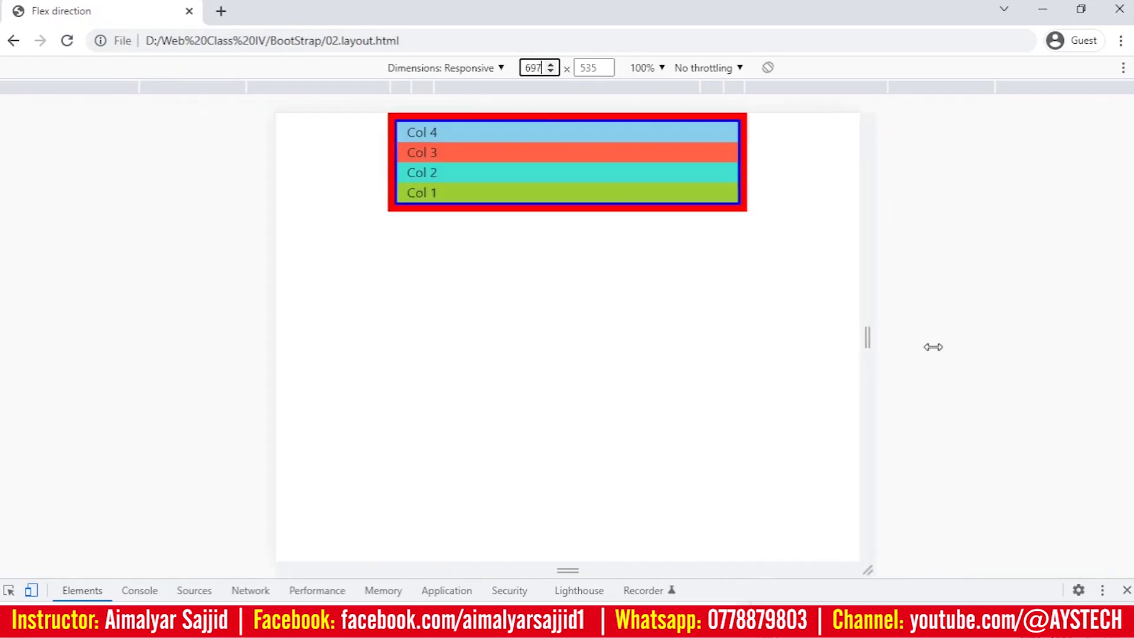
{"action": "left_click_drag", "start_coordinate": [1001, 347], "coordinate": [1055, 338]}
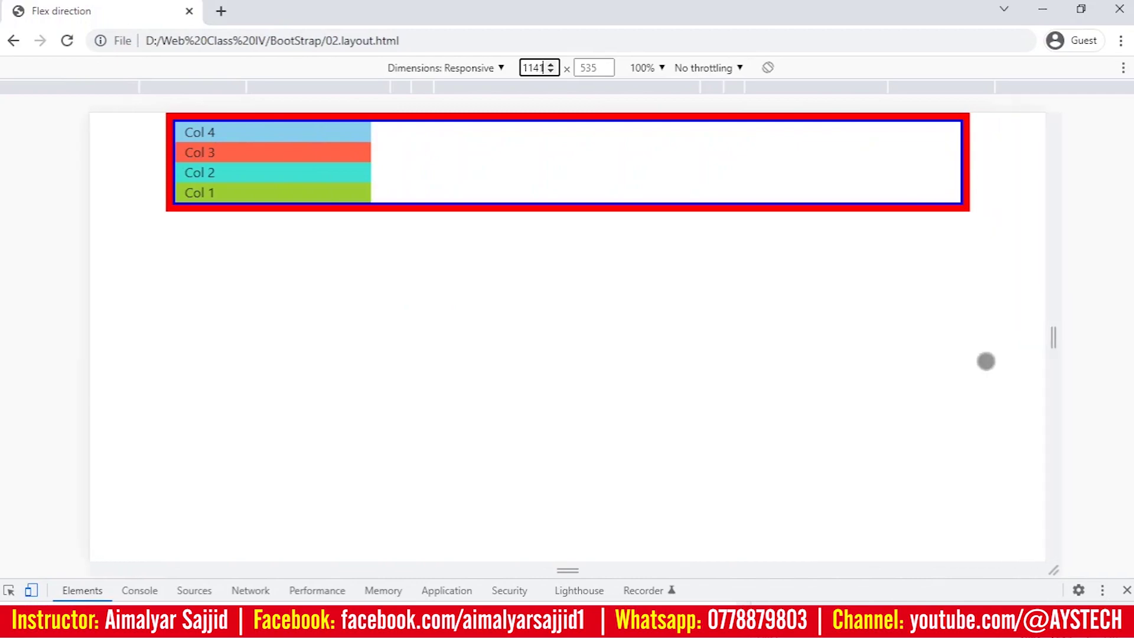
{"action": "key", "text": "alt+Tab"}
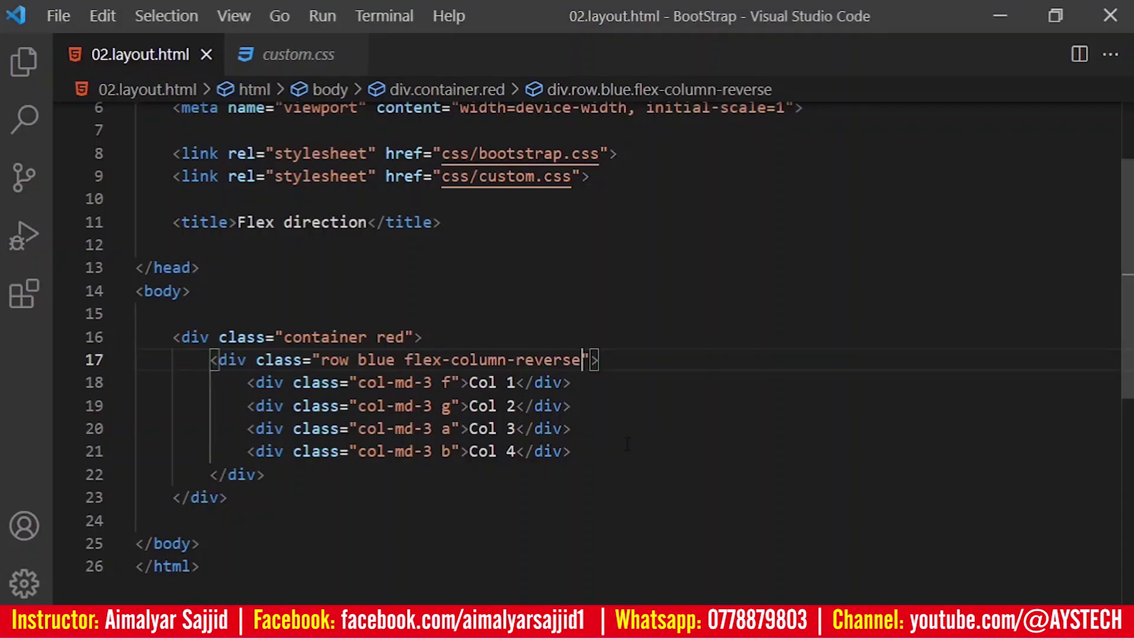
Insert md- to make flex-md-column-reverse, save, and reload Chrome
{"action": "key", "text": "Left"}
{"action": "key", "text": "Left"}
{"action": "key", "text": "Left"}
{"action": "key", "text": "Left"}
{"action": "key", "text": "Left"}
{"action": "type", "text": "md-"}
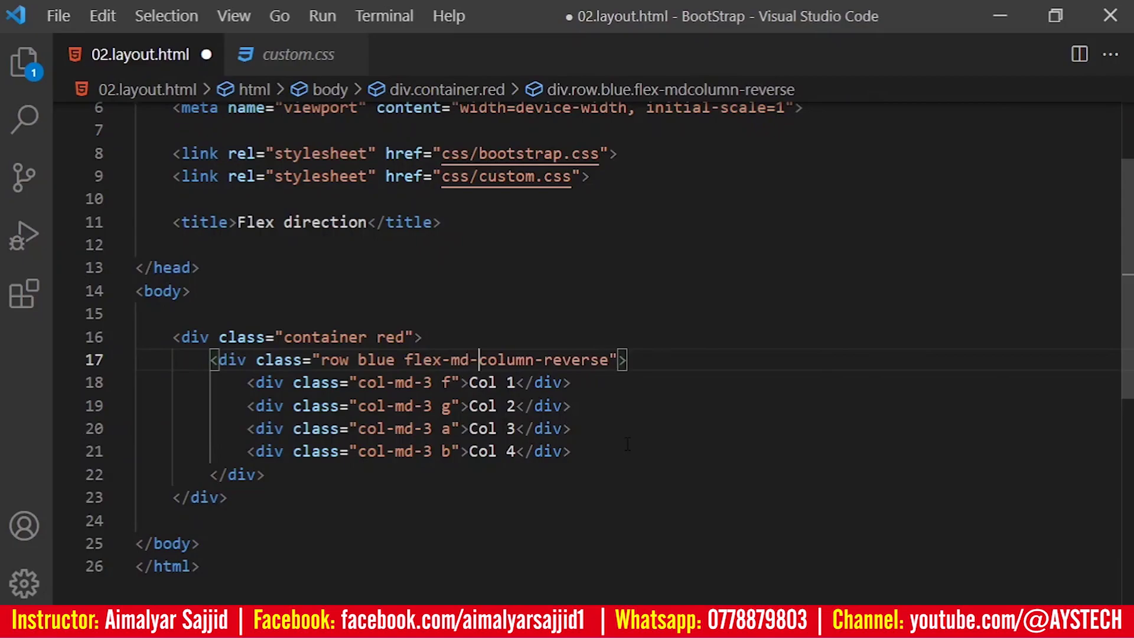
{"action": "key", "text": "ctrl+s"}
{"action": "key", "text": "alt+Tab"}
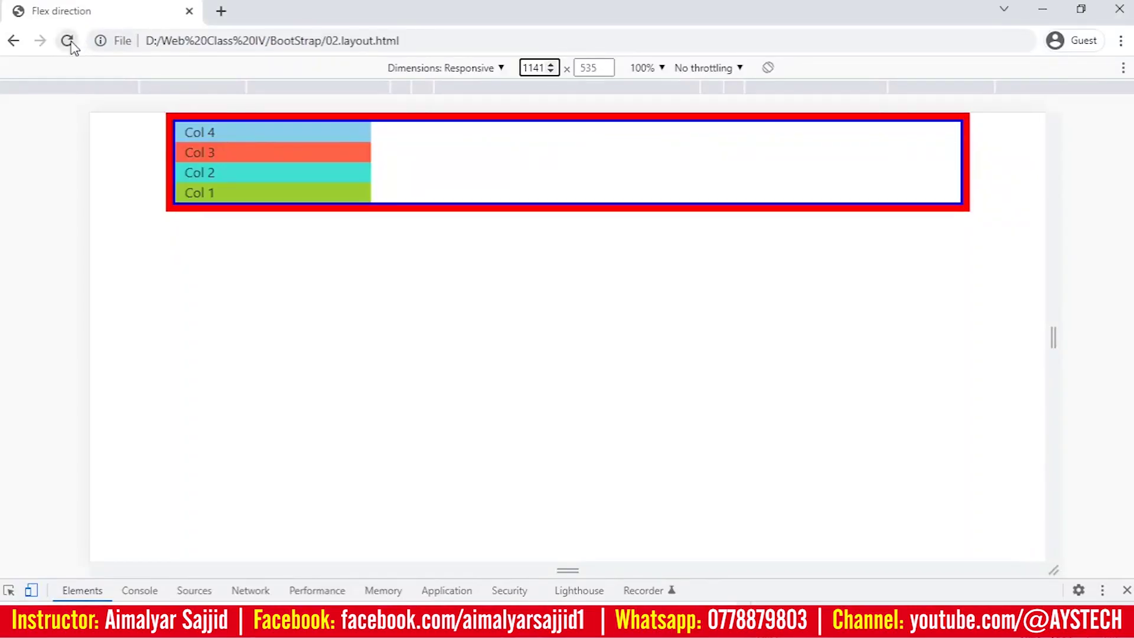
{"action": "left_click", "coordinate": [68, 40]}
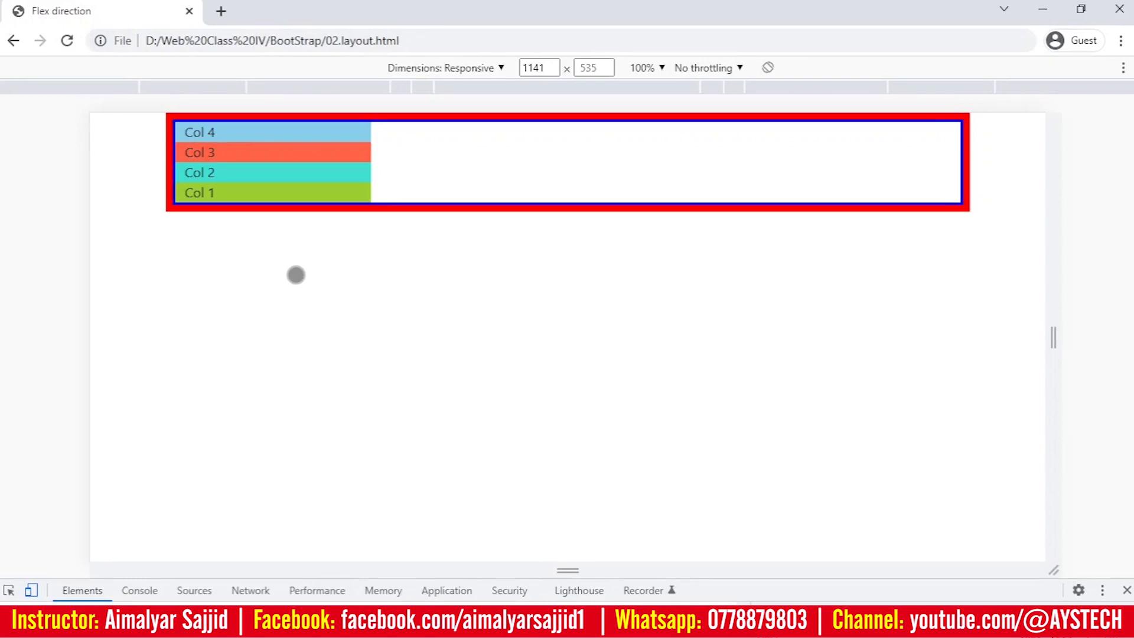
Narrow the preview to 768 px, then 767 px, and select the row's class in the editor
{"action": "mouse_move", "coordinate": [1054, 337]}
{"action": "left_mouse_down"}
{"action": "mouse_move", "coordinate": [964, 325]}
{"action": "mouse_move", "coordinate": [898, 341]}
{"action": "left_mouse_up"}
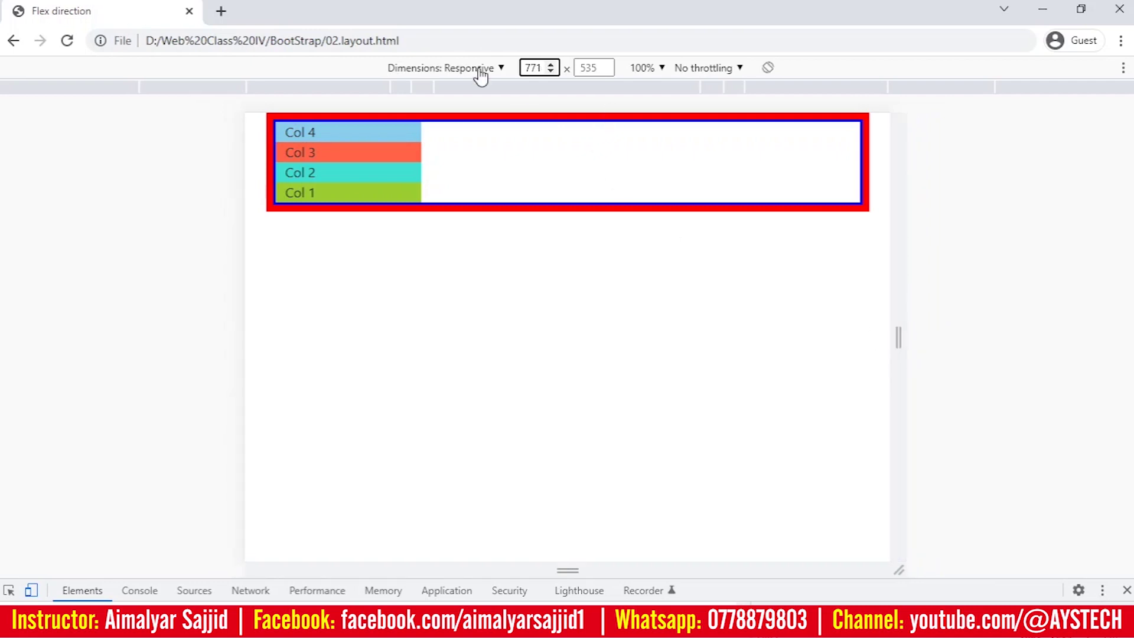
{"action": "left_click", "coordinate": [551, 71]}
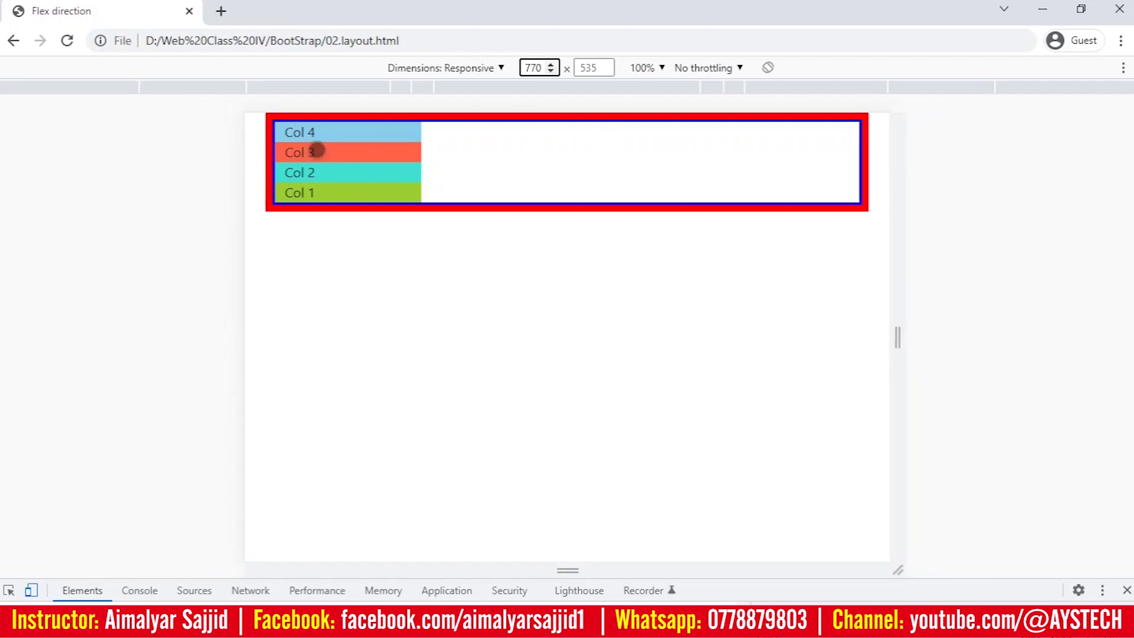
{"action": "left_click", "coordinate": [551, 71]}
{"action": "left_click_drag", "start_coordinate": [528, 69], "coordinate": [559, 80]}
{"action": "left_click", "coordinate": [549, 71]}
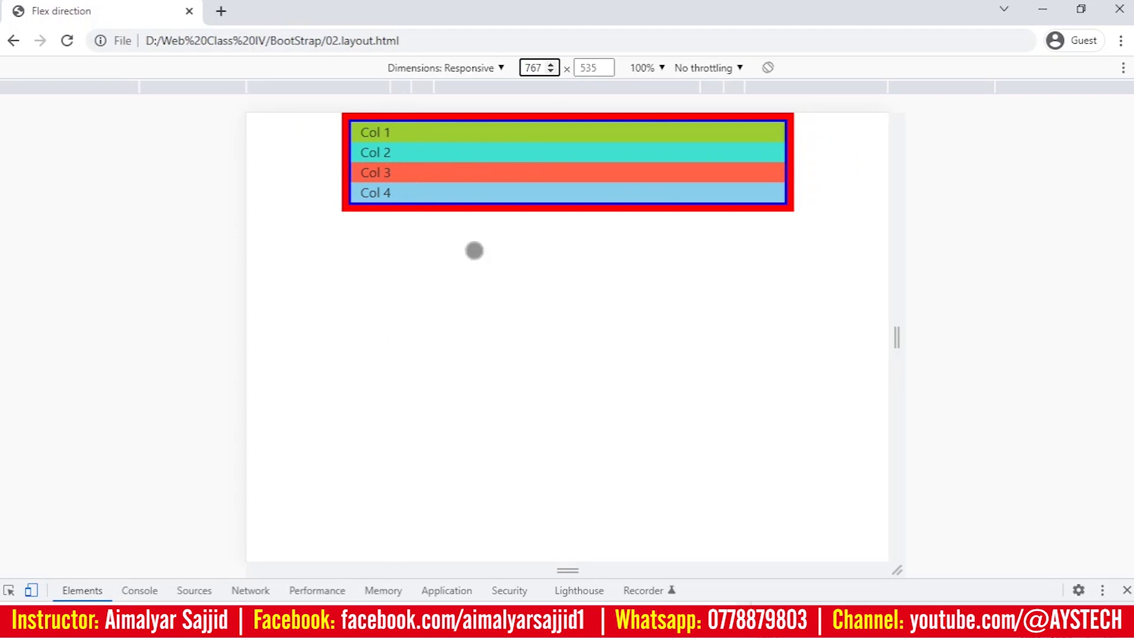
{"action": "key", "text": "alt+Tab"}
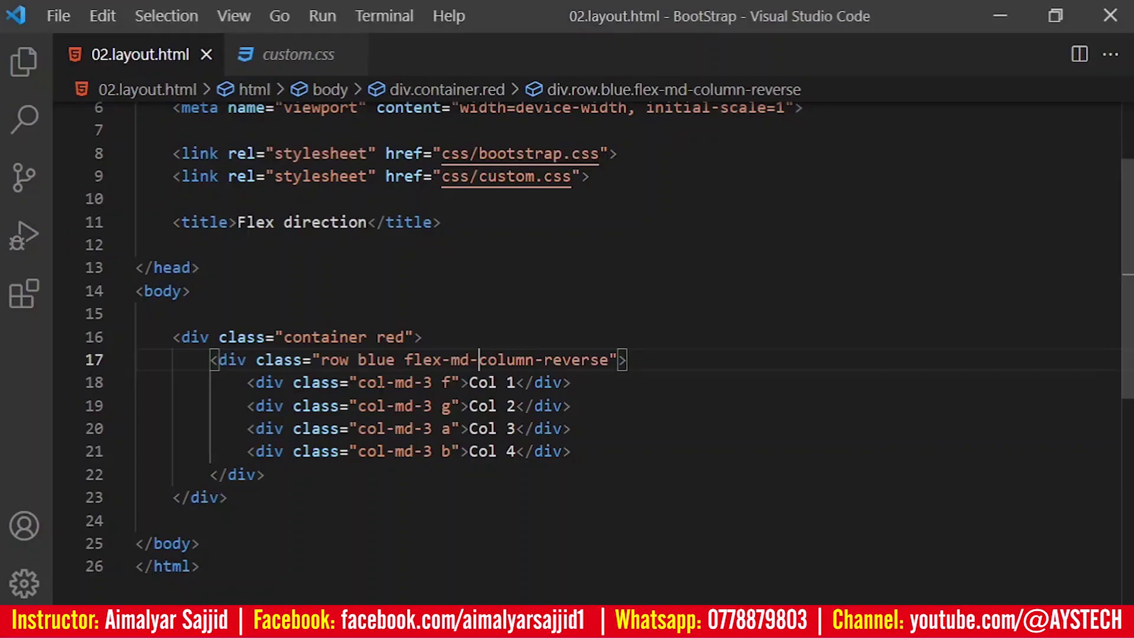
{"action": "left_click_drag", "start_coordinate": [413, 360], "coordinate": [528, 360]}
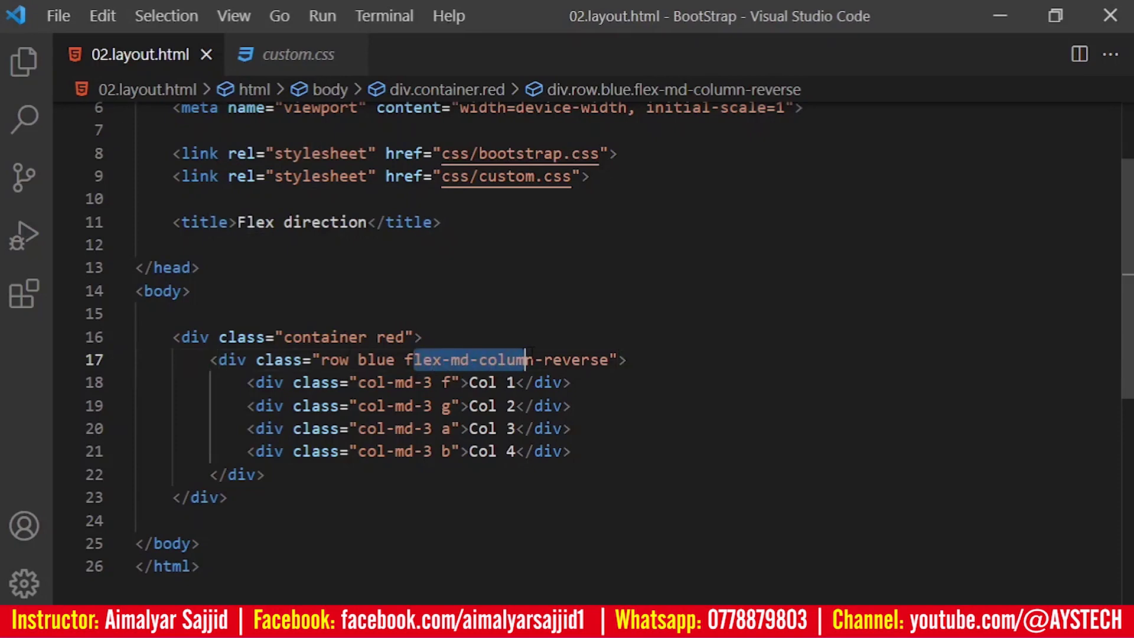
{"action": "left_click_drag", "start_coordinate": [399, 361], "coordinate": [612, 360]}
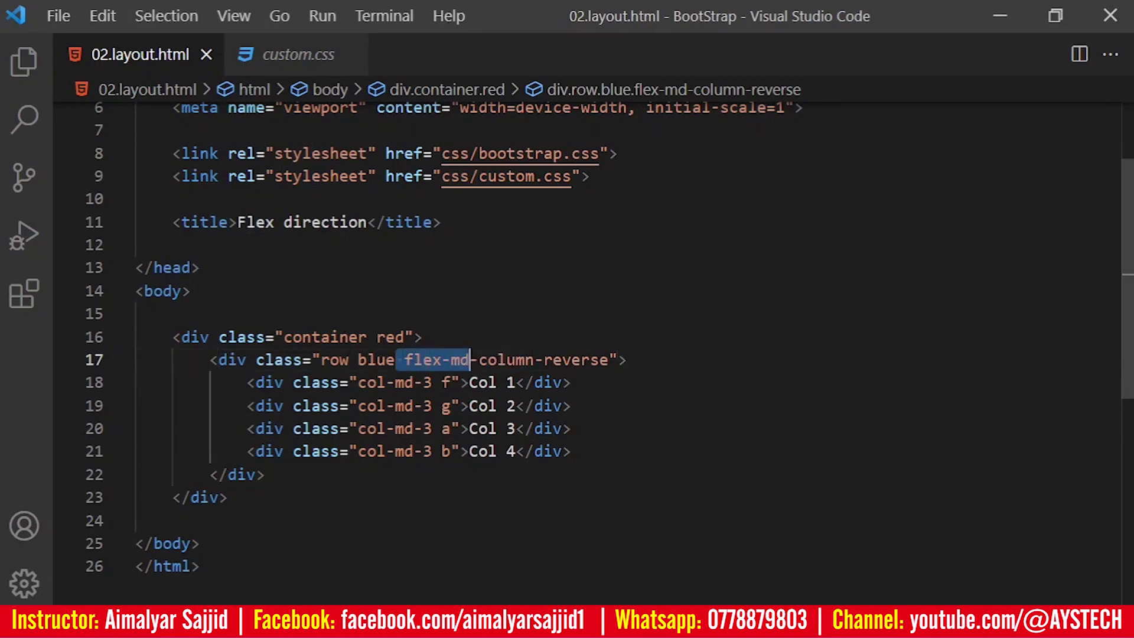